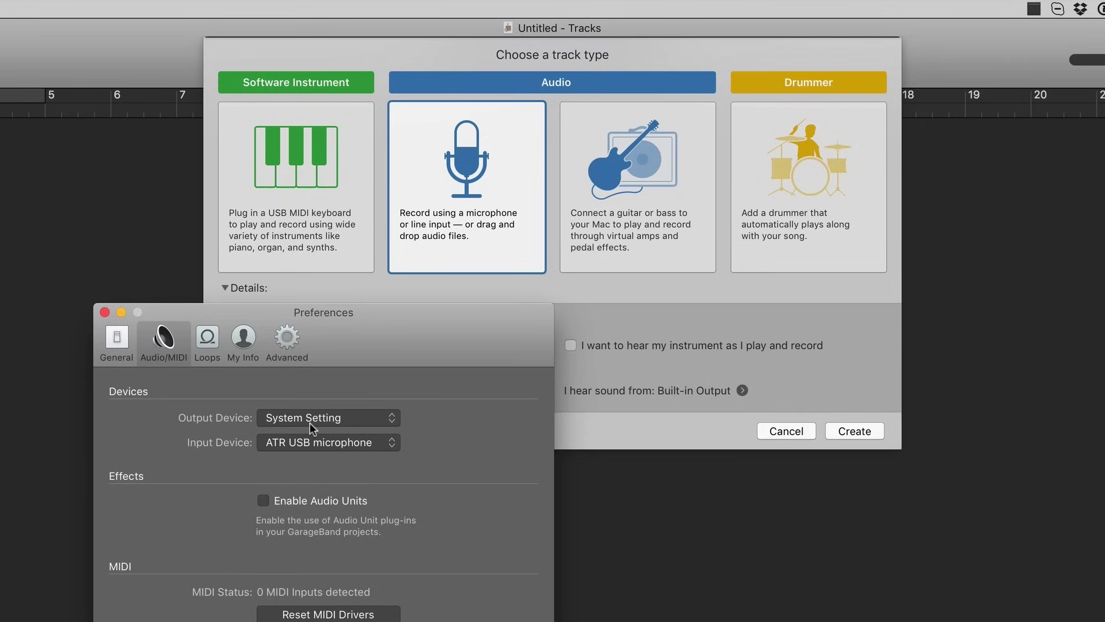
Step: Keep System Setting as the output device, close the preferences, and create a microphone audio track using Input 1
{"action": "left_click", "coordinate": [368, 426]}
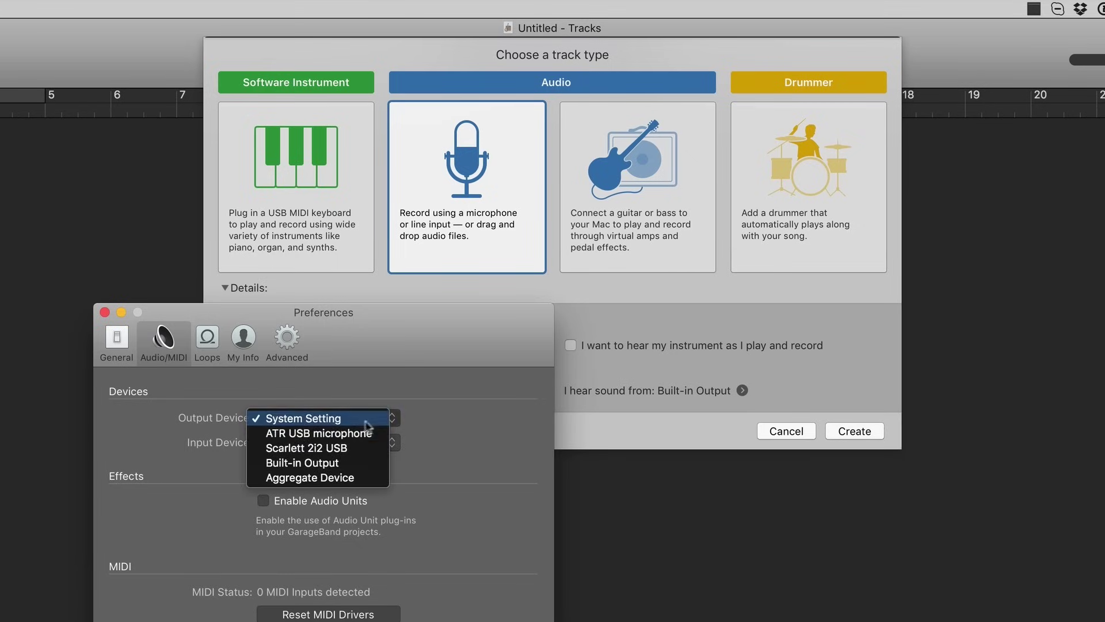
{"action": "left_click", "coordinate": [363, 393]}
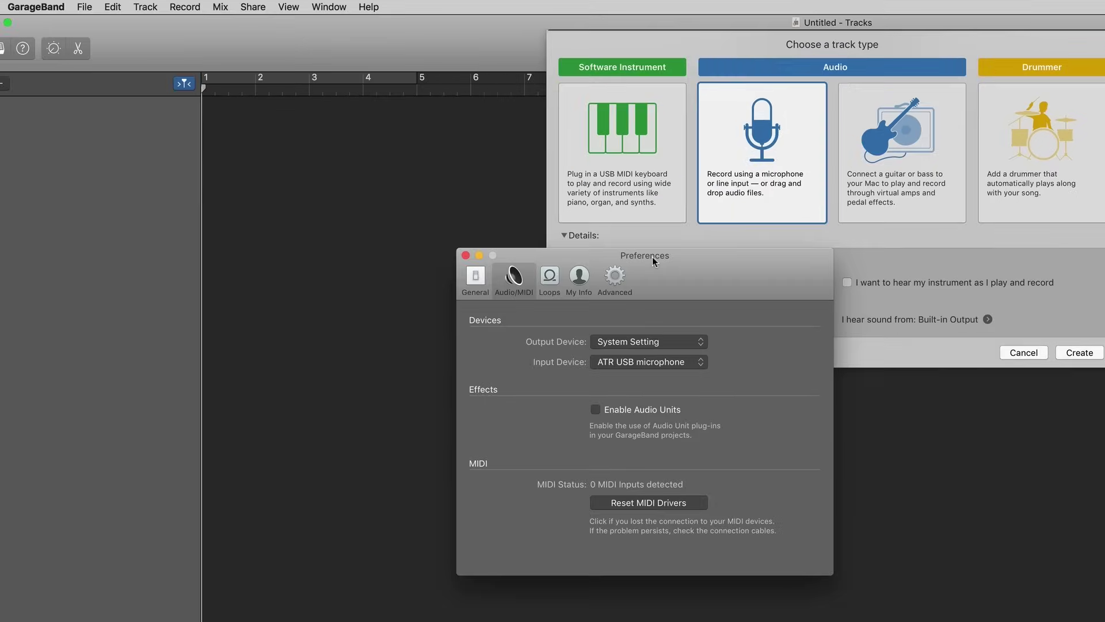
{"action": "left_click", "coordinate": [42, 5]}
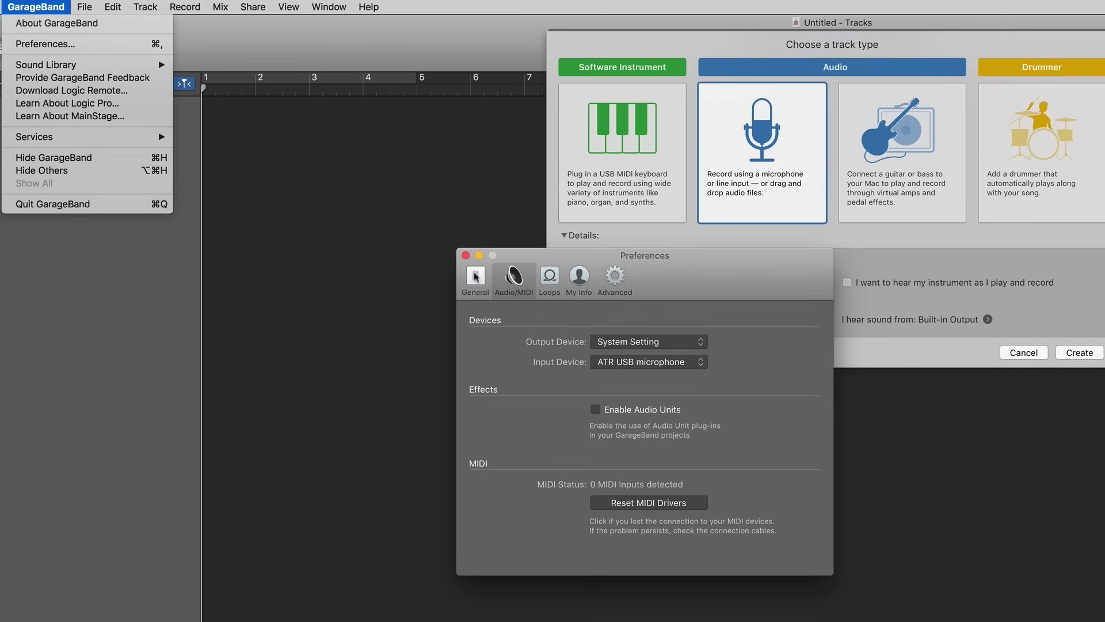
{"action": "left_click", "coordinate": [466, 257]}
{"action": "left_click", "coordinate": [466, 255]}
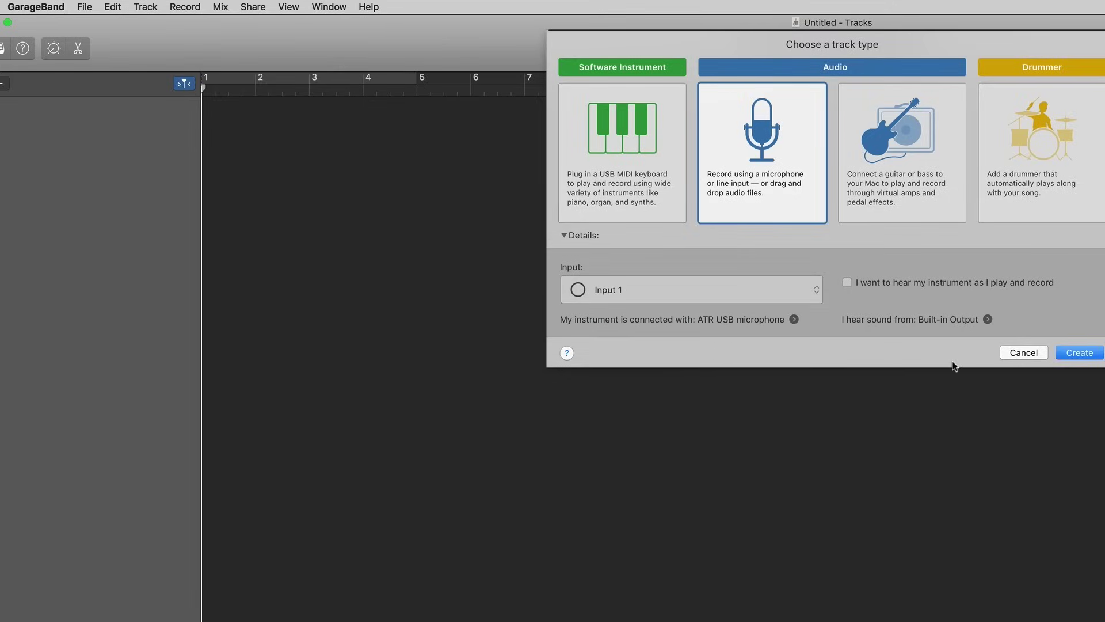
{"action": "left_click", "coordinate": [1080, 354]}
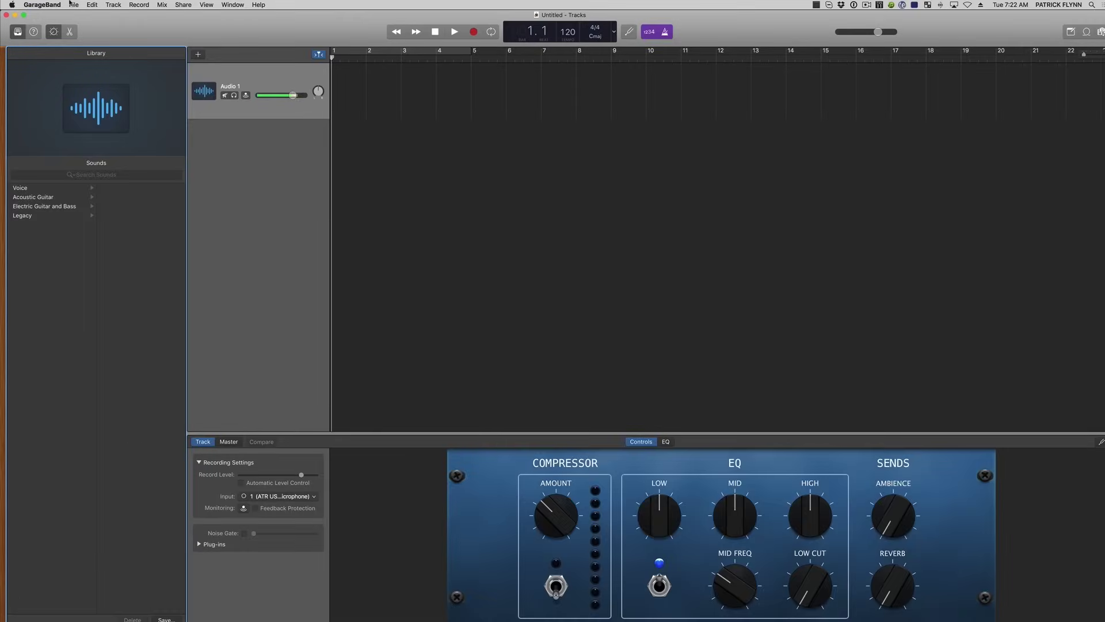
Step: Check the selected input and output devices in the Audio/MIDI preferences
{"action": "left_click", "coordinate": [42, 5]}
{"action": "left_click", "coordinate": [46, 29]}
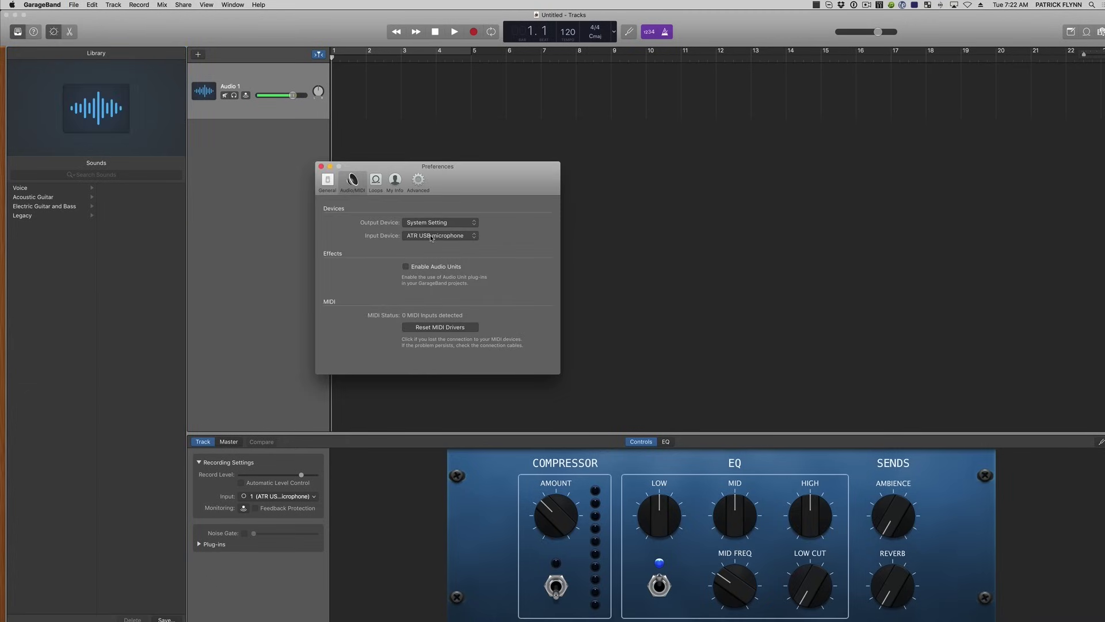
{"action": "left_click", "coordinate": [322, 166]}
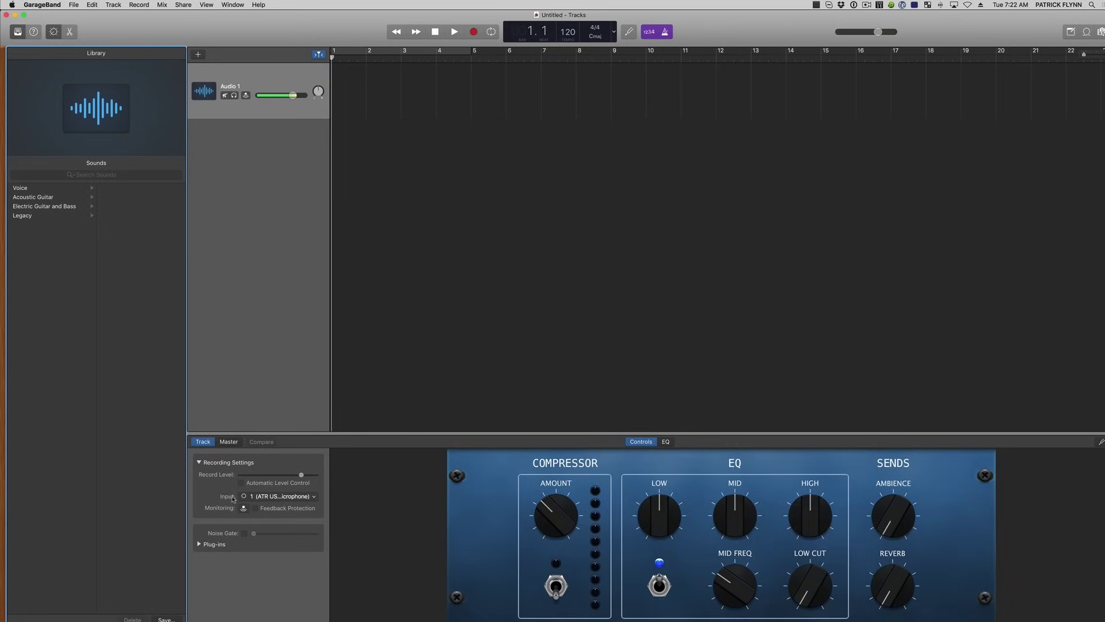
Step: Review the Audio 1 track's input source and format options, and look over its EQ page
{"action": "left_click", "coordinate": [314, 499]}
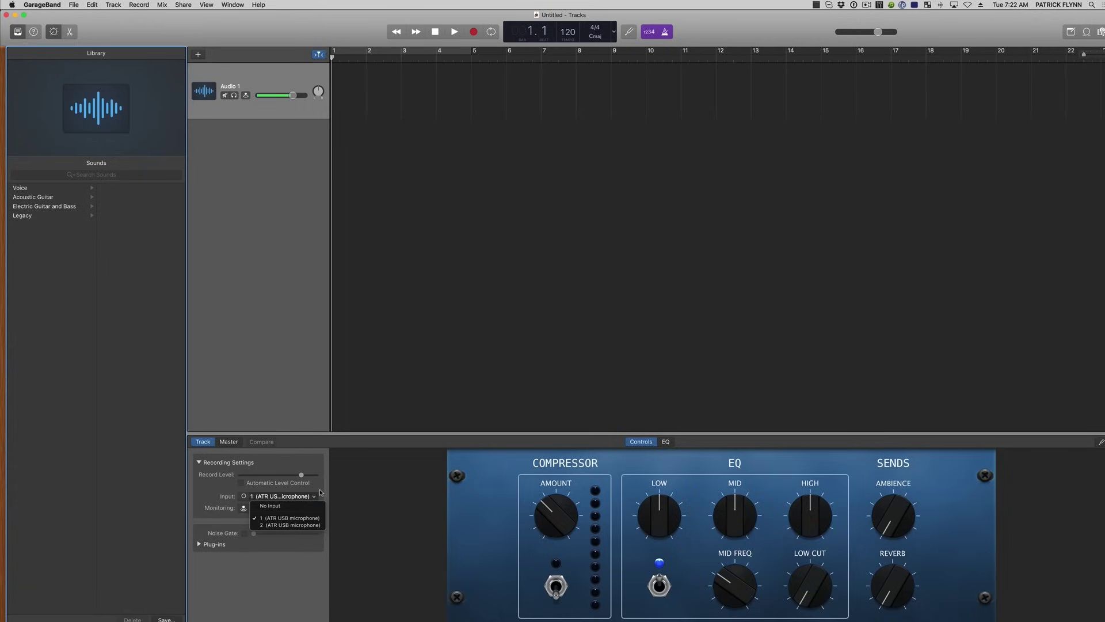
{"action": "left_click", "coordinate": [234, 501]}
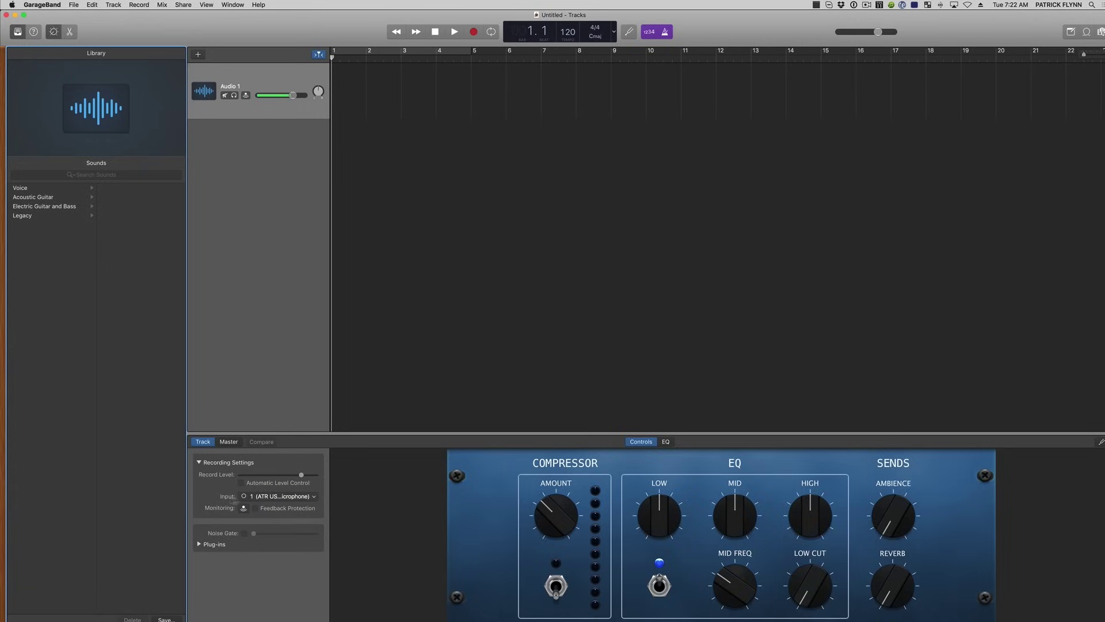
{"action": "left_click", "coordinate": [244, 497]}
{"action": "left_click", "coordinate": [244, 496]}
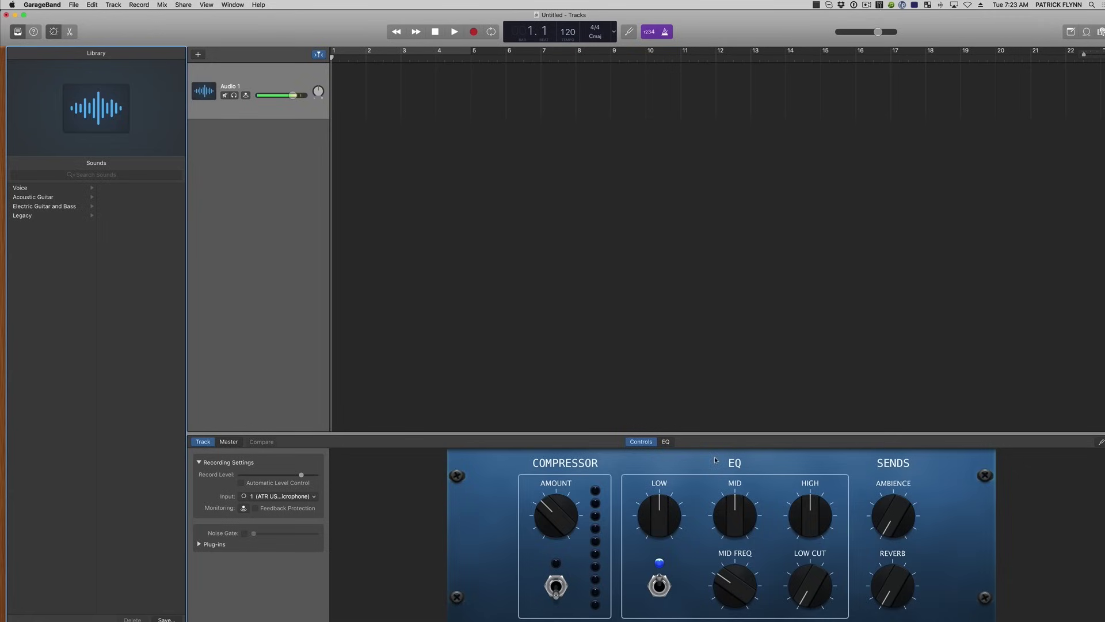
{"action": "left_click", "coordinate": [665, 442]}
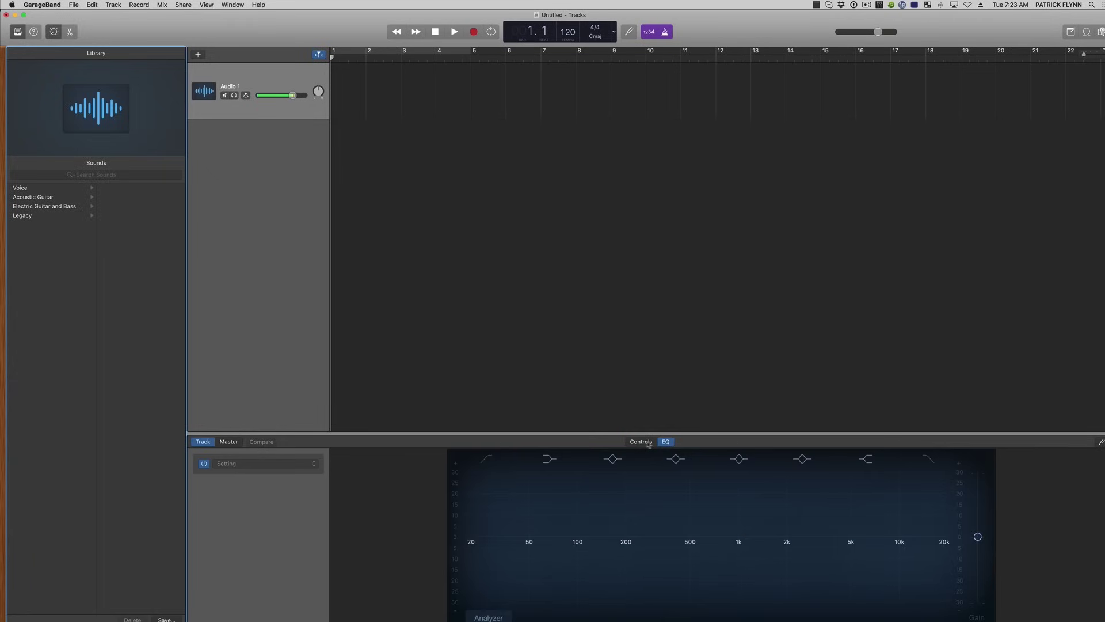
{"action": "left_click", "coordinate": [642, 443]}
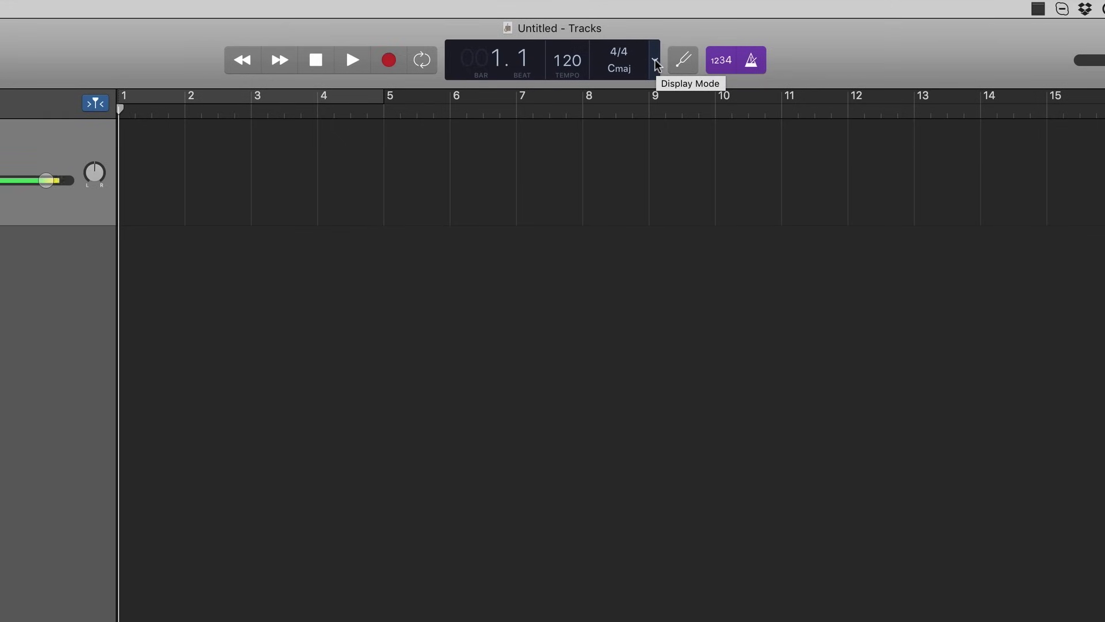
Step: Set the display mode to Time and turn off the count-in and the metronome
{"action": "left_click", "coordinate": [656, 62]}
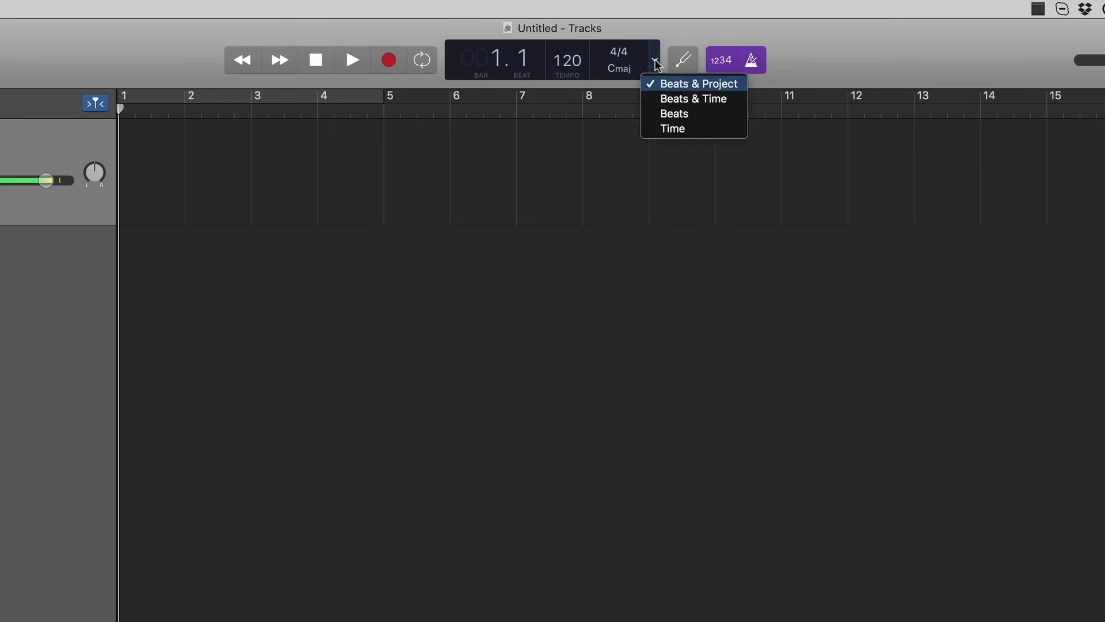
{"action": "left_click", "coordinate": [677, 129]}
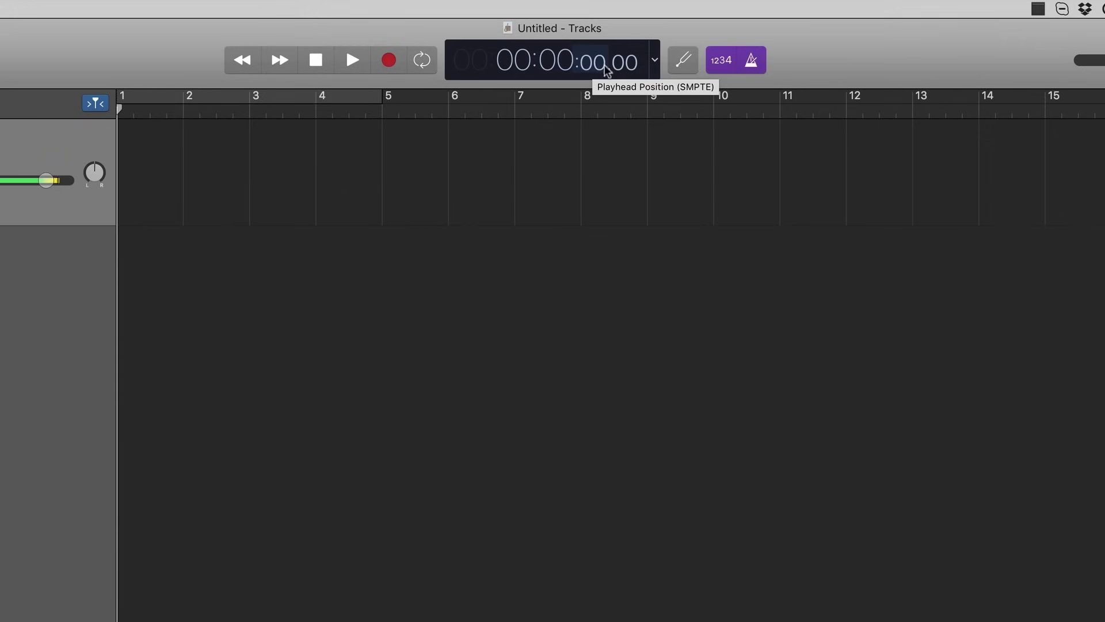
{"action": "left_click", "coordinate": [718, 63]}
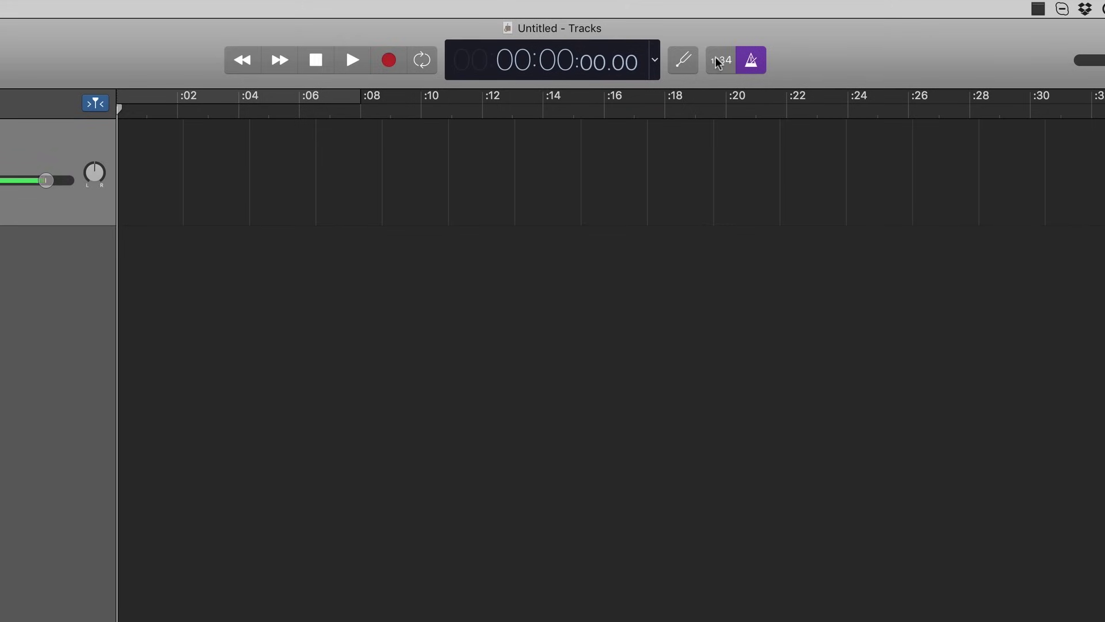
{"action": "left_click", "coordinate": [752, 65]}
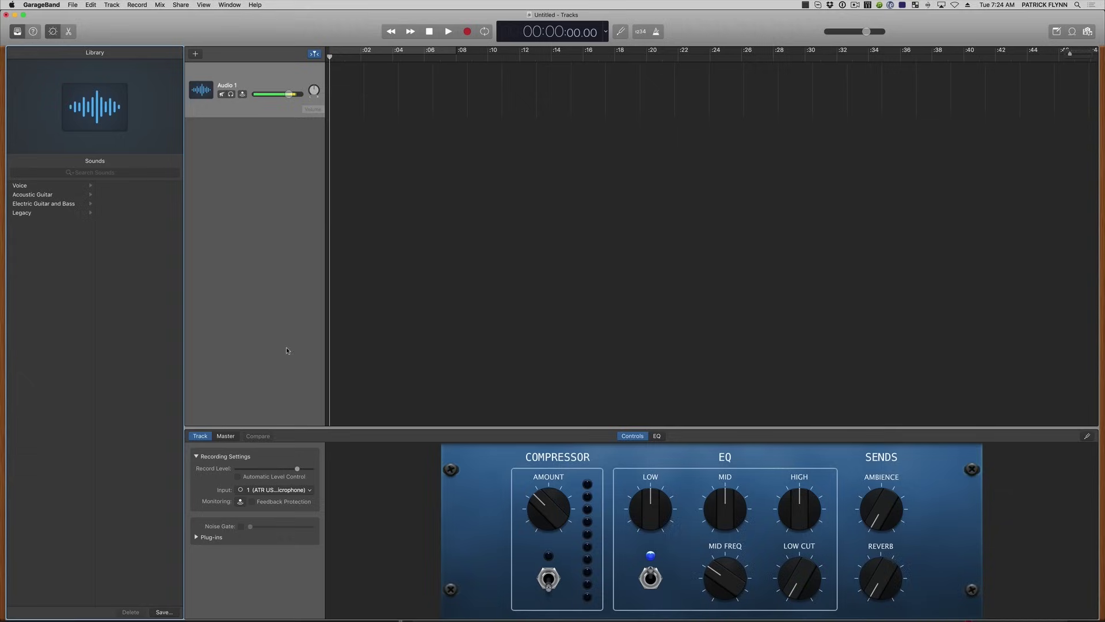
Step: Lower the Audio 1 track's record level slightly and rename the track to Intro
{"action": "mouse_move", "coordinate": [297, 470]}
{"action": "left_mouse_down"}
{"action": "mouse_move", "coordinate": [245, 471]}
{"action": "mouse_move", "coordinate": [314, 472]}
{"action": "left_mouse_up"}
{"action": "left_click_drag", "start_coordinate": [314, 472], "coordinate": [294, 473]}
{"action": "double_click", "coordinate": [227, 85]}
{"action": "type", "text": "Int"}
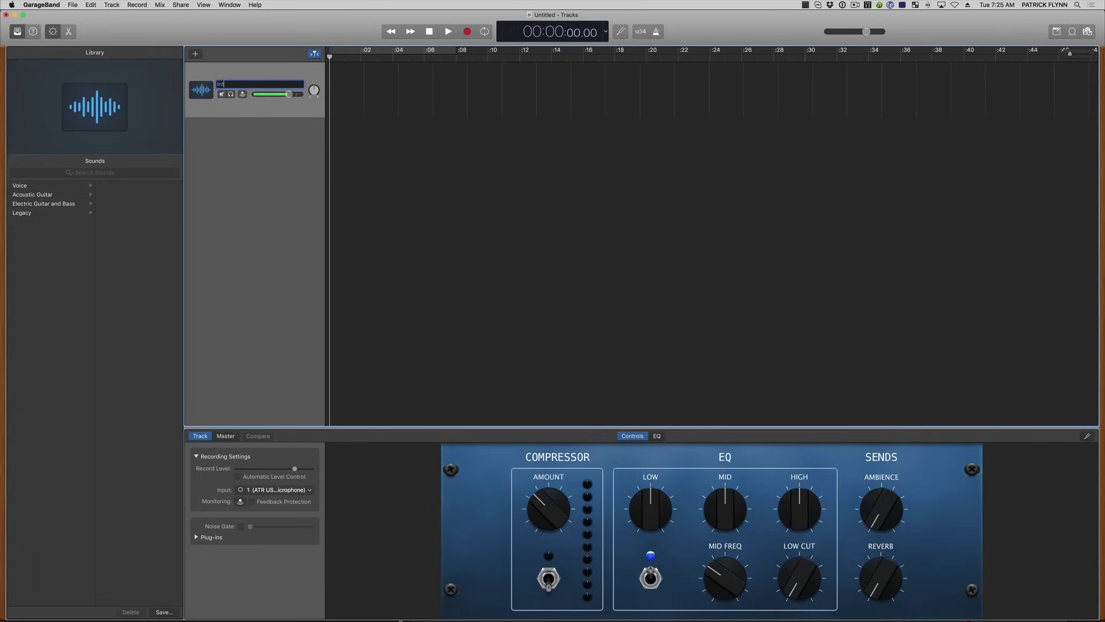
{"action": "type", "text": "ro"}
{"action": "key", "text": "Return"}
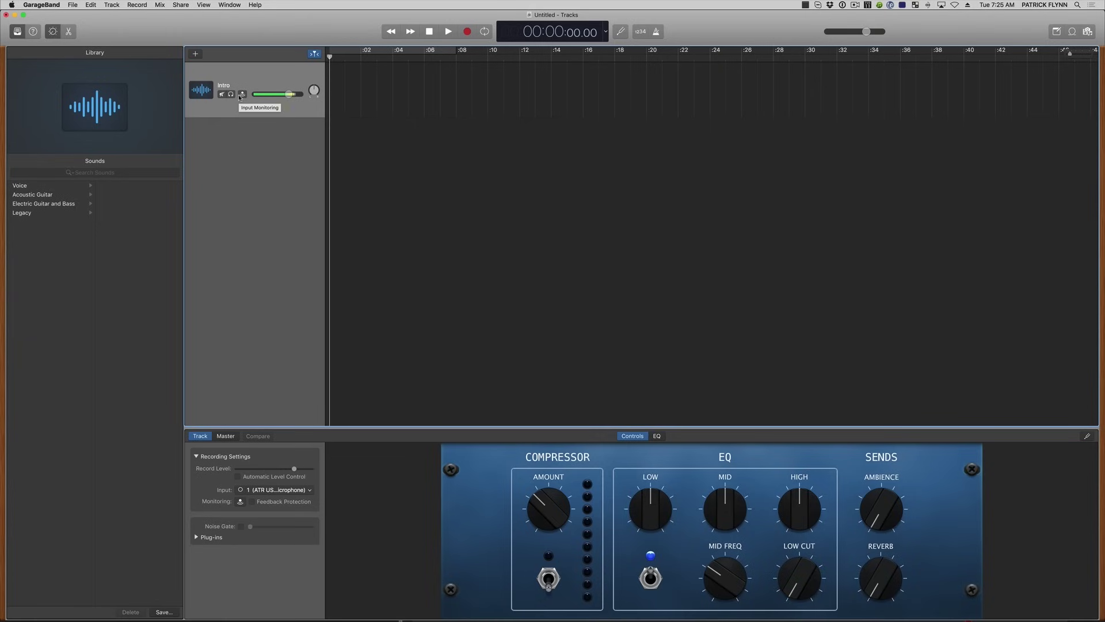
Step: Add a second microphone audio track with Input 1 and name it Main Voice
{"action": "left_click", "coordinate": [195, 54]}
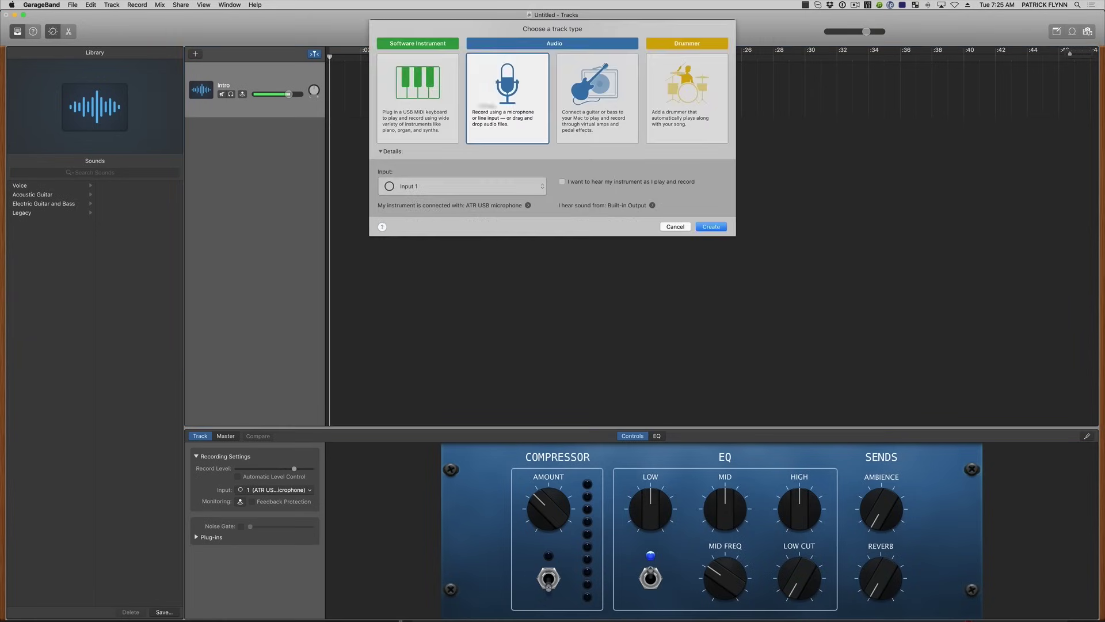
{"action": "left_click", "coordinate": [701, 227]}
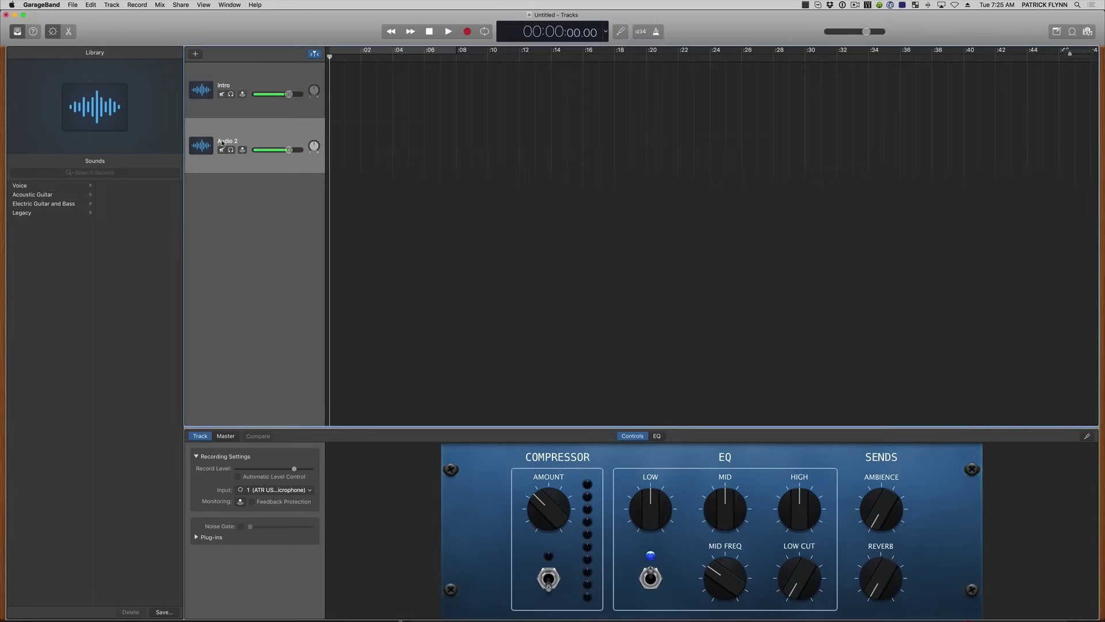
{"action": "double_click", "coordinate": [224, 139]}
{"action": "type", "text": "Main Voice"}
{"action": "key", "text": "Return"}
Step: Add a third microphone audio track with Input 1 and name it Music
{"action": "left_click", "coordinate": [196, 54]}
{"action": "left_click", "coordinate": [711, 226]}
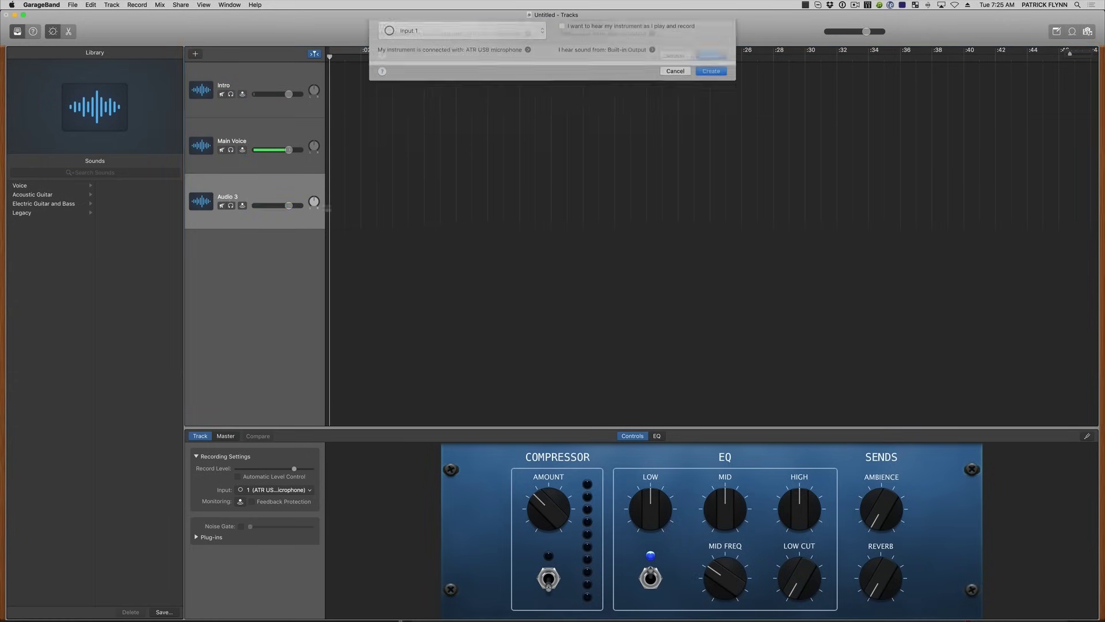
{"action": "double_click", "coordinate": [226, 195]}
{"action": "type", "text": "Music"}
{"action": "key", "text": "Return"}
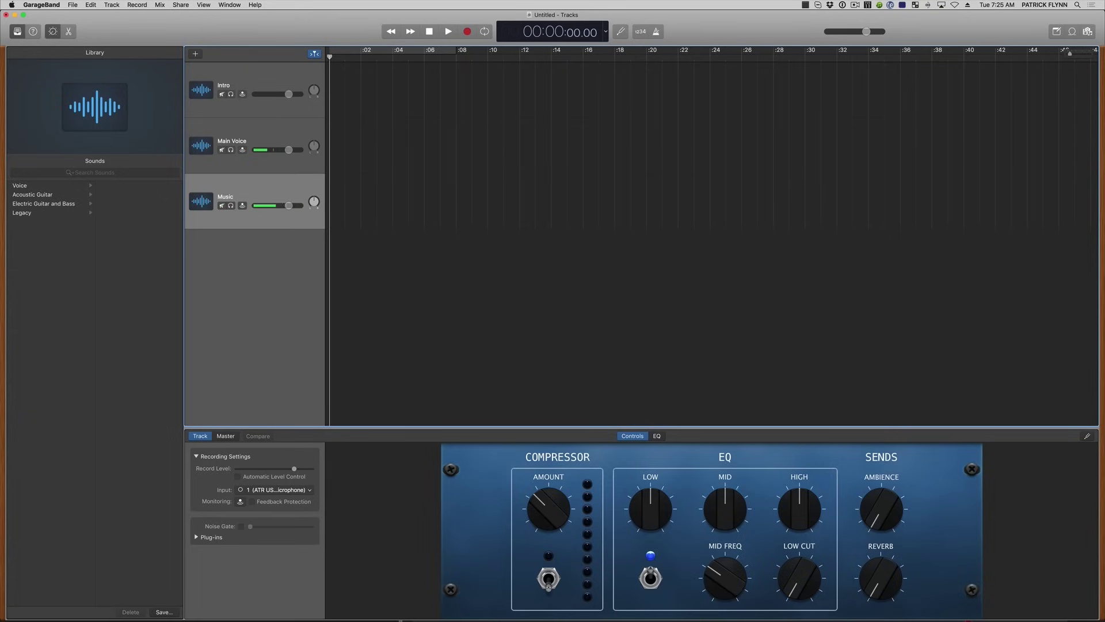
Step: Add a fourth microphone audio track with Input 1 and name it Interviews
{"action": "left_click", "coordinate": [195, 54]}
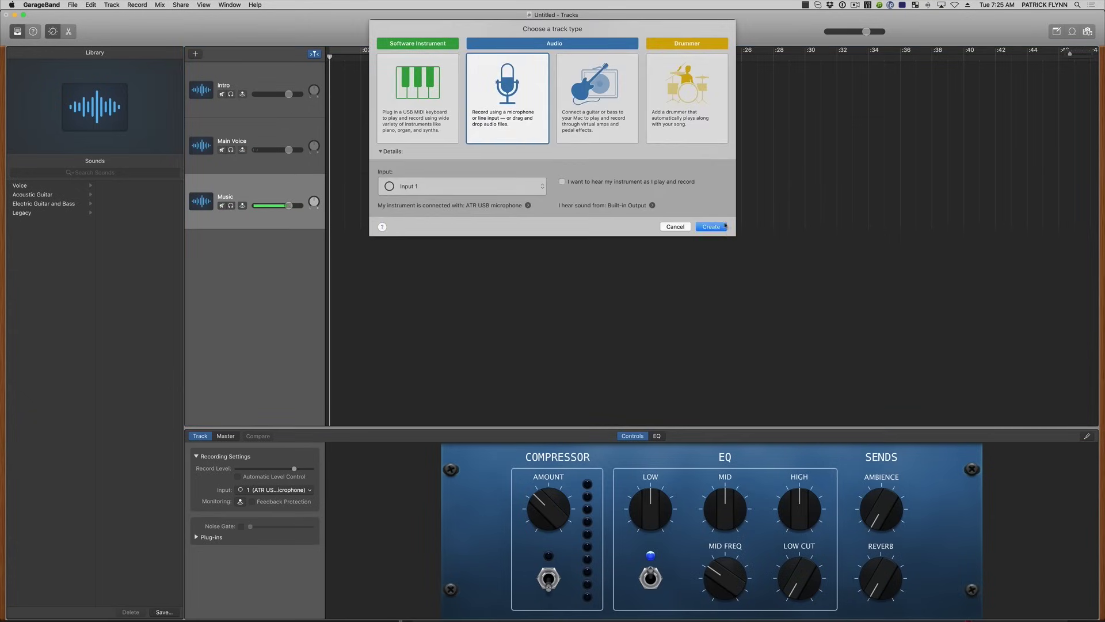
{"action": "left_click", "coordinate": [711, 226]}
{"action": "double_click", "coordinate": [233, 252]}
{"action": "type", "text": "Interv"}
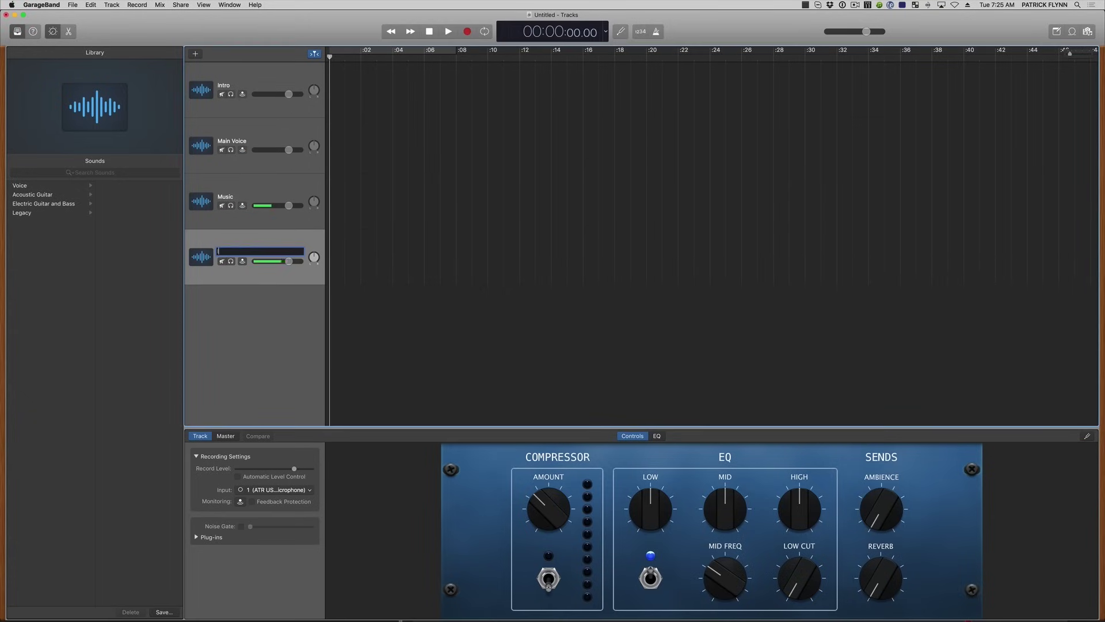
{"action": "type", "text": "iews"}
{"action": "key", "text": "Return"}
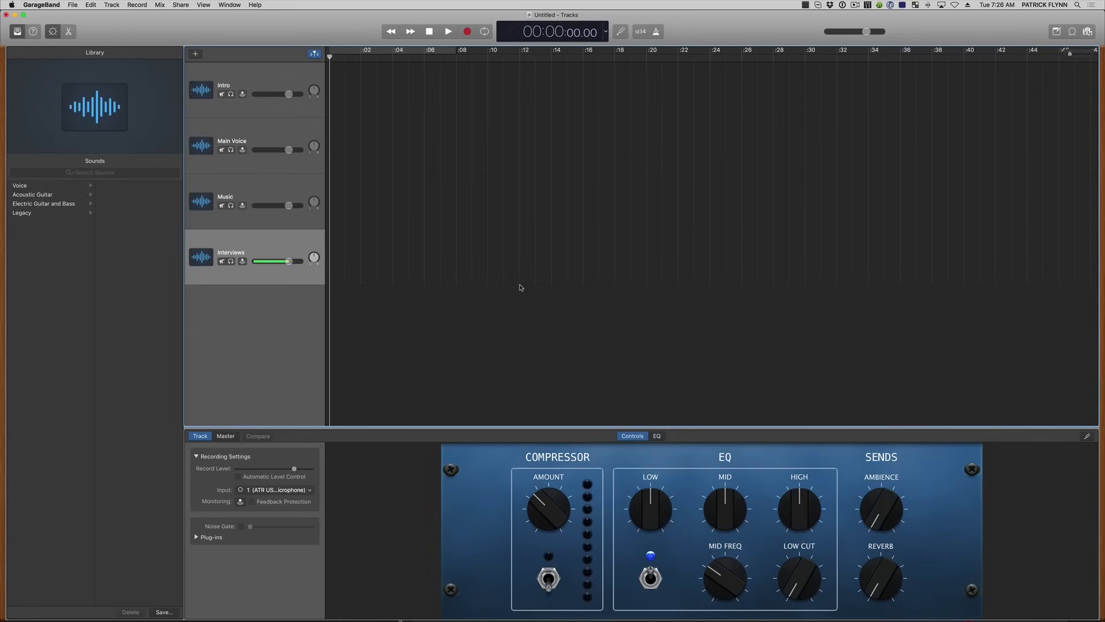
Step: Select the tracks in turn to compare their incoming levels, finishing with the Intro track selected
{"action": "left_click", "coordinate": [281, 190]}
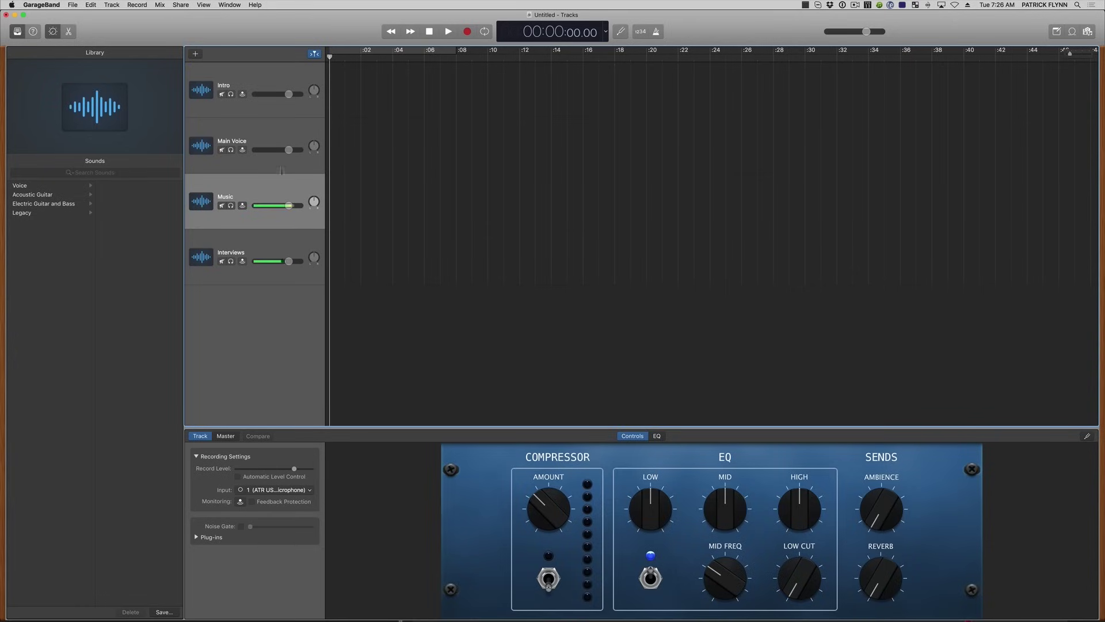
{"action": "left_click", "coordinate": [403, 143]}
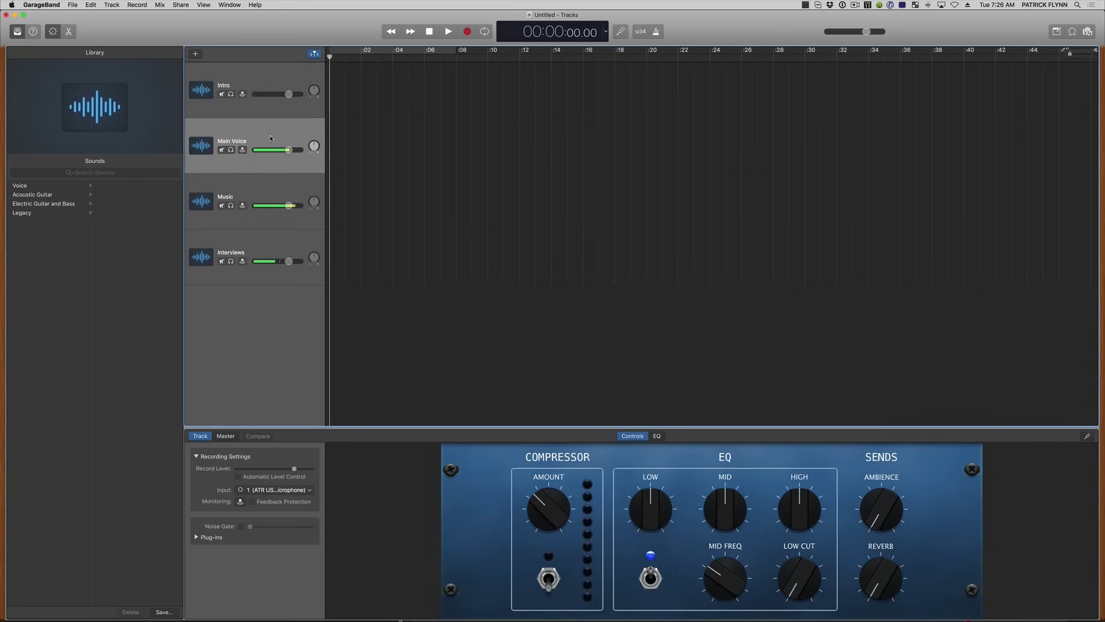
{"action": "left_click", "coordinate": [245, 78]}
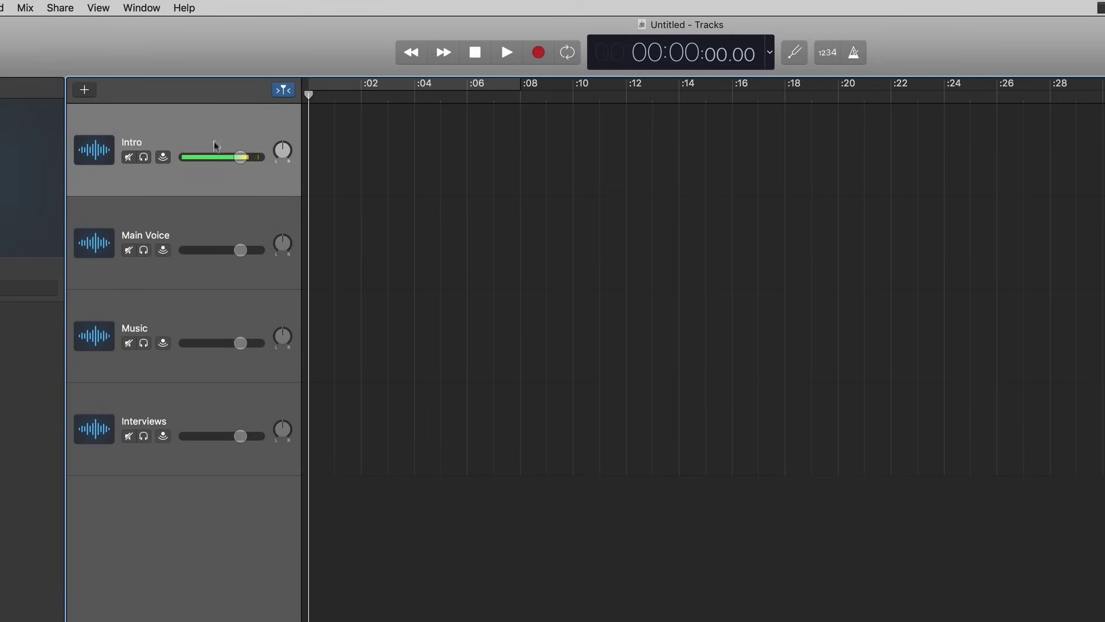
{"action": "left_click", "coordinate": [210, 276]}
{"action": "left_click", "coordinate": [205, 311]}
{"action": "left_click", "coordinate": [198, 413]}
{"action": "left_click", "coordinate": [240, 154]}
{"action": "left_click", "coordinate": [210, 407]}
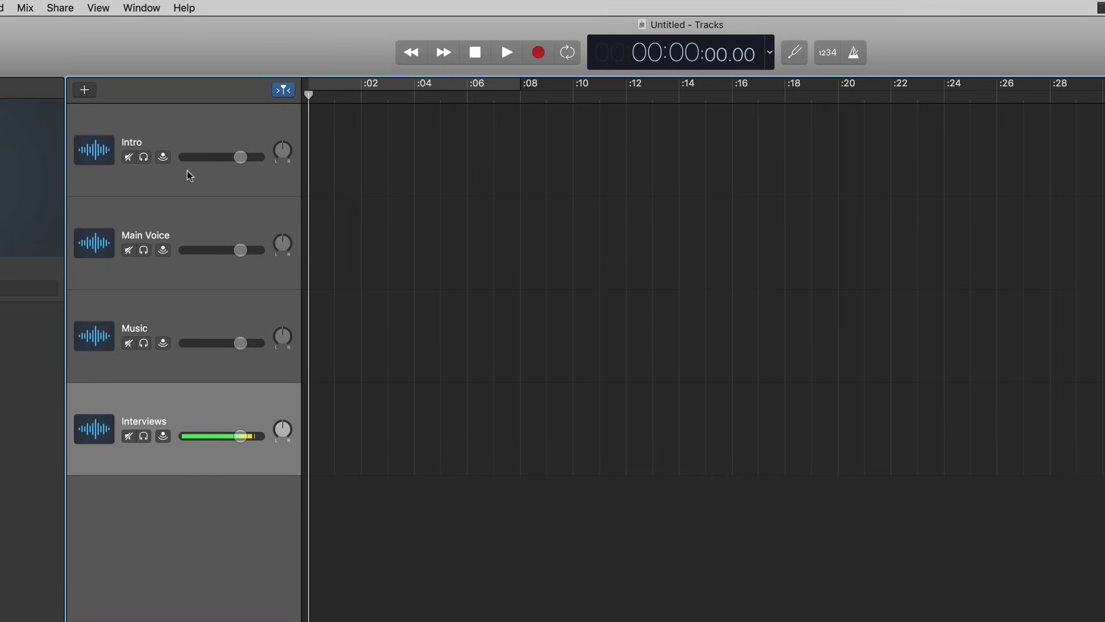
{"action": "left_click", "coordinate": [188, 314]}
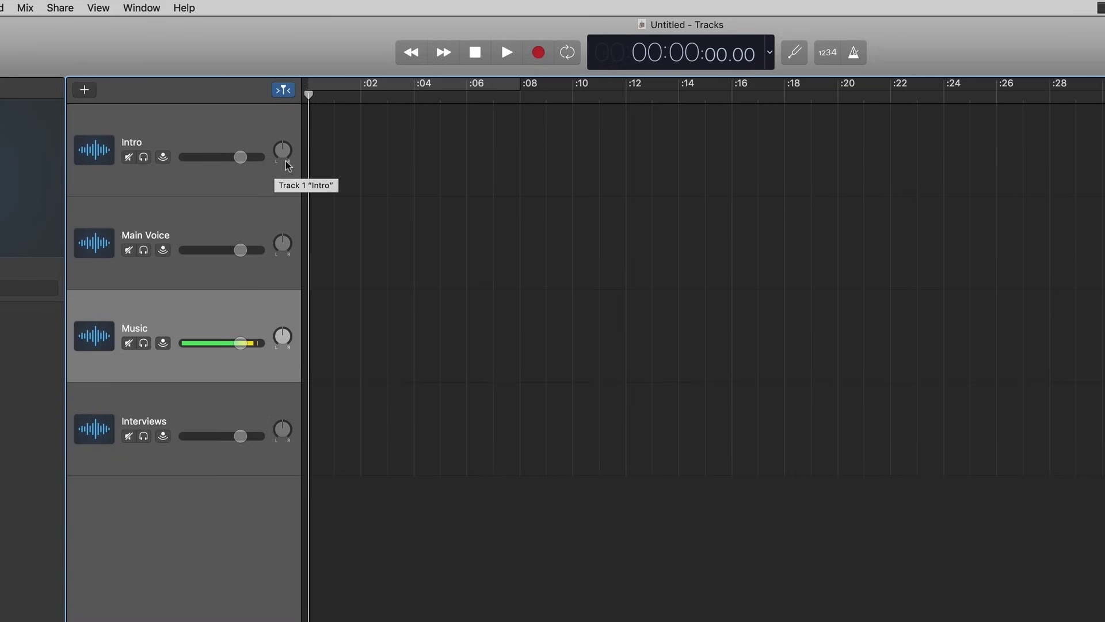
{"action": "left_click", "coordinate": [262, 191]}
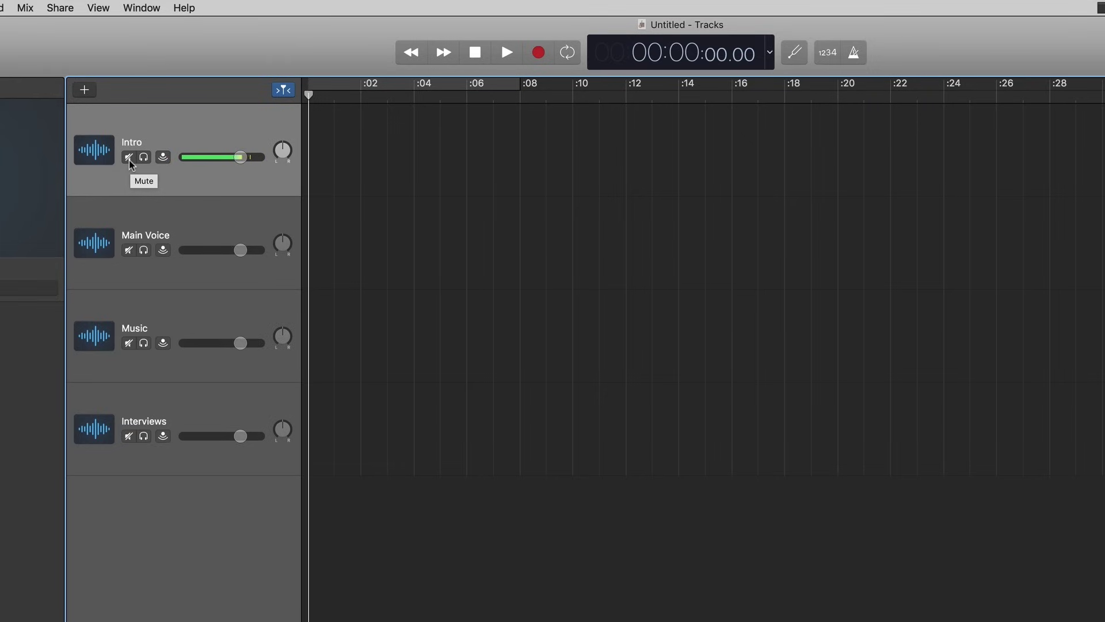
Step: Mute and unmute the Main Voice track, and solo and unsolo it
{"action": "left_click", "coordinate": [128, 251]}
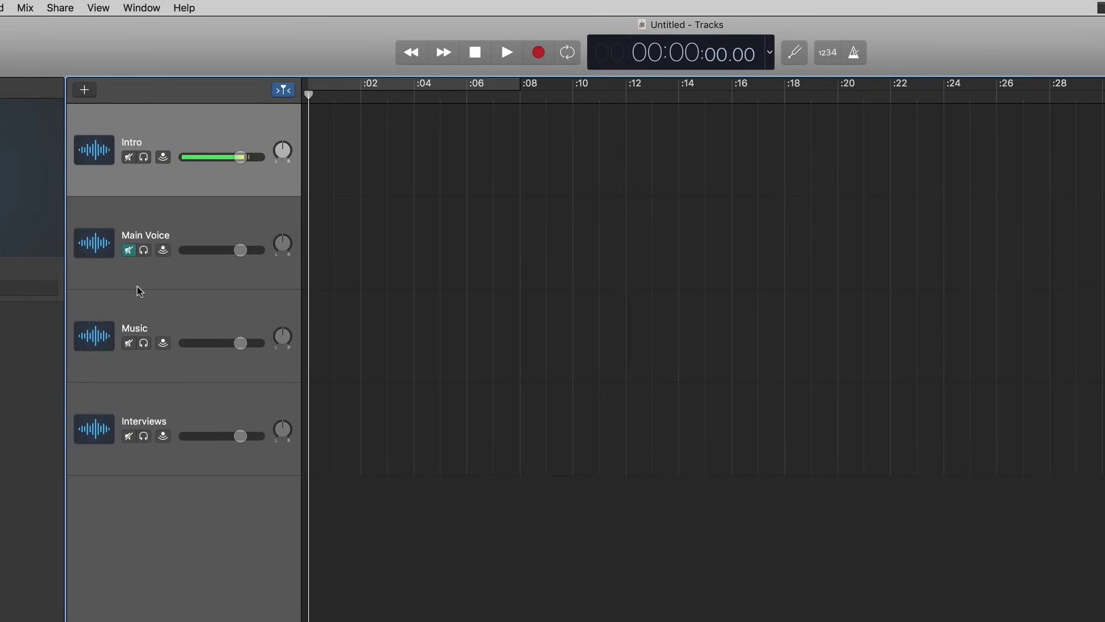
{"action": "left_click", "coordinate": [129, 252]}
{"action": "left_click", "coordinate": [142, 251]}
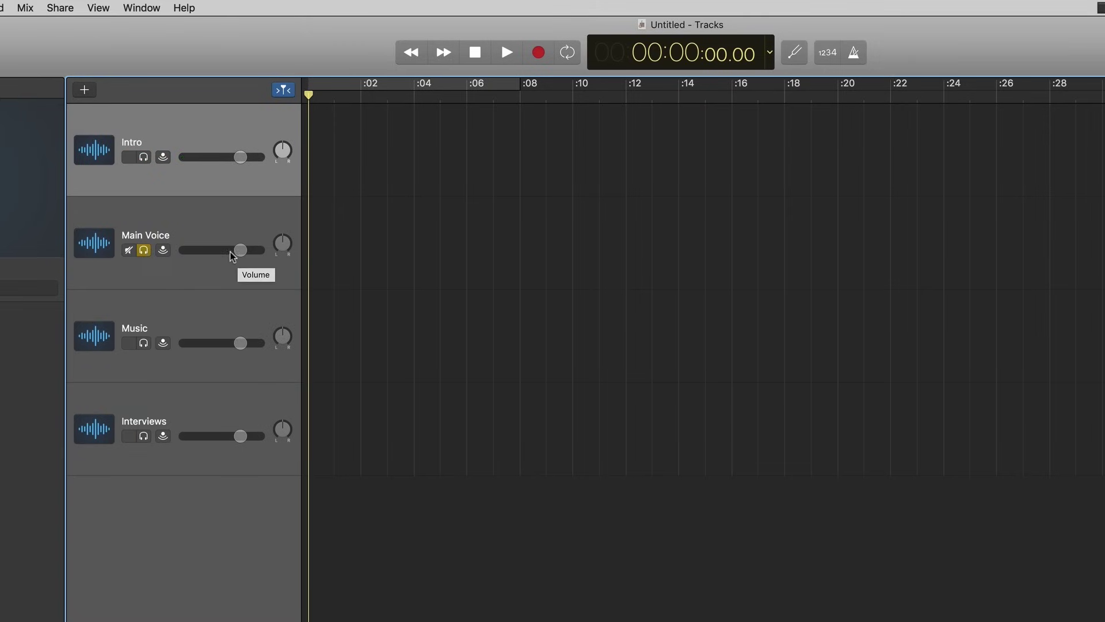
{"action": "left_click", "coordinate": [143, 253]}
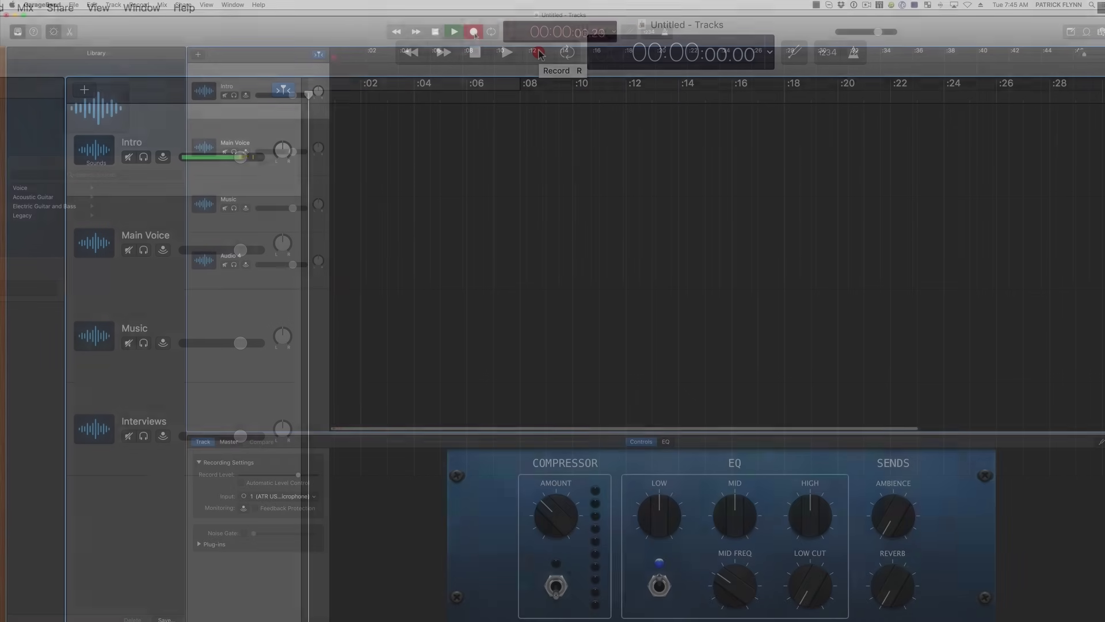
Step: Record about 20 seconds of speech on the Intro track and play the recording back from the beginning
{"action": "left_click", "coordinate": [539, 53]}
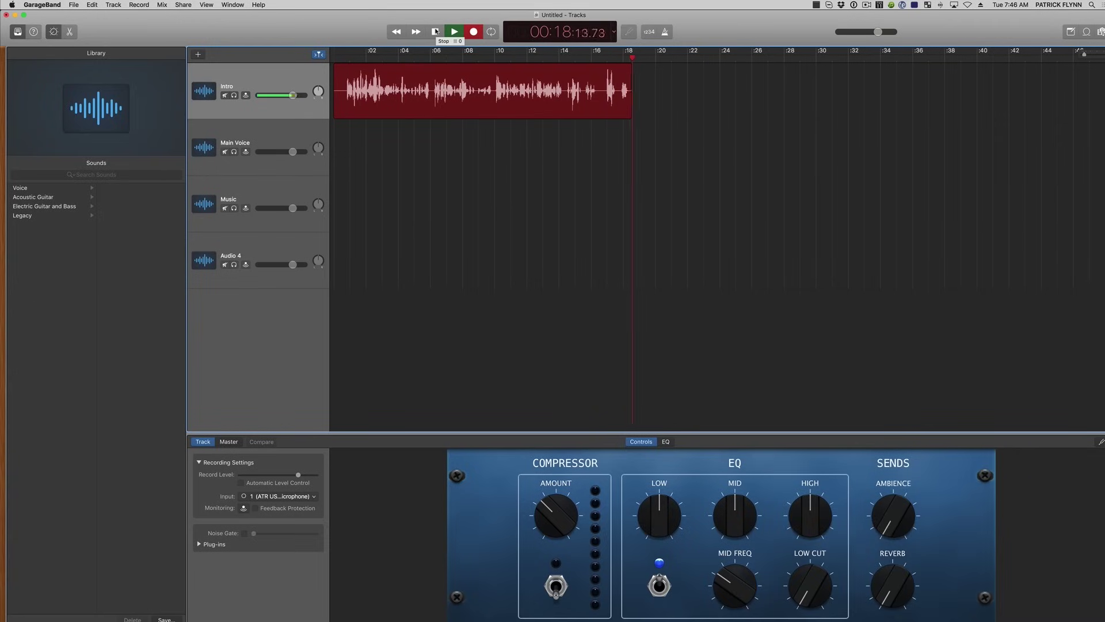
{"action": "left_click", "coordinate": [436, 31]}
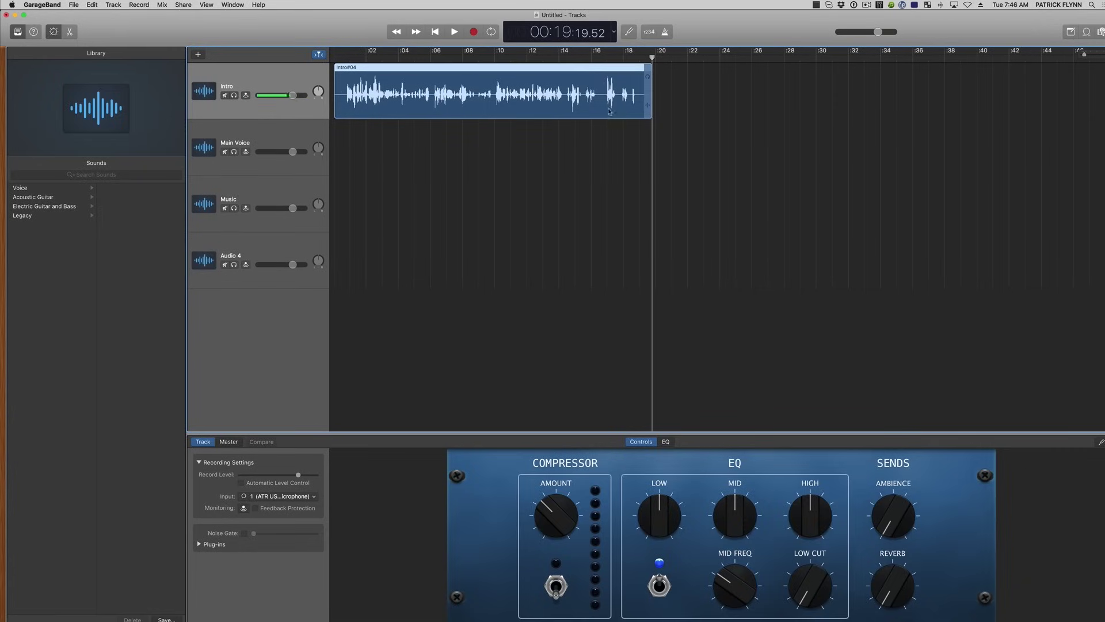
{"action": "scroll", "coordinate": [598, 106], "scroll_direction": "right", "scroll_amount": 1}
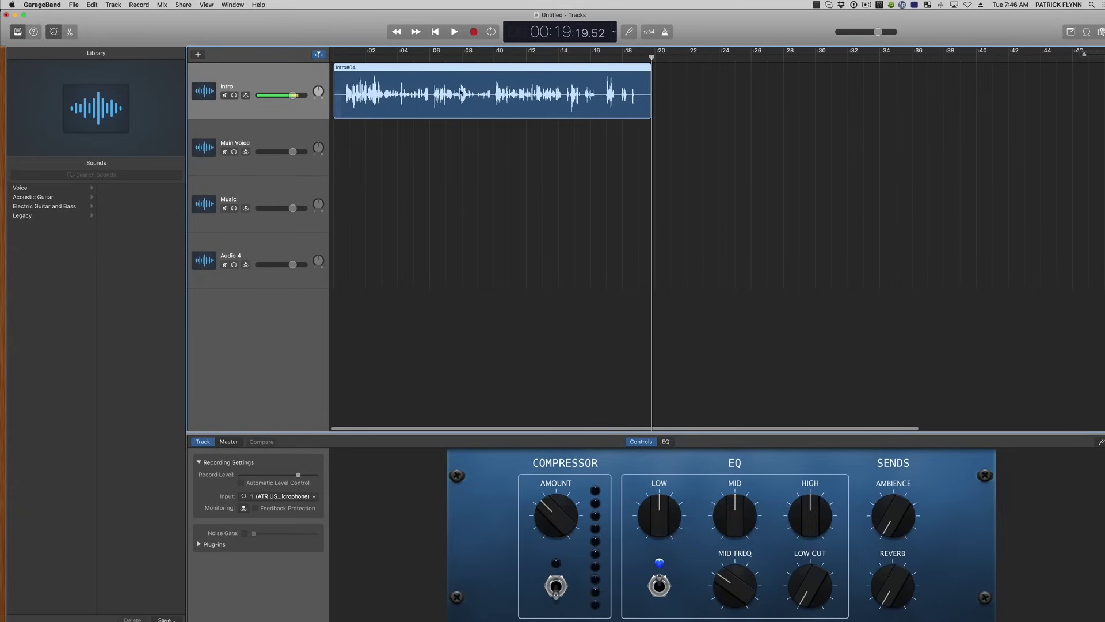
{"action": "scroll", "coordinate": [475, 94], "scroll_direction": "right", "scroll_amount": 1}
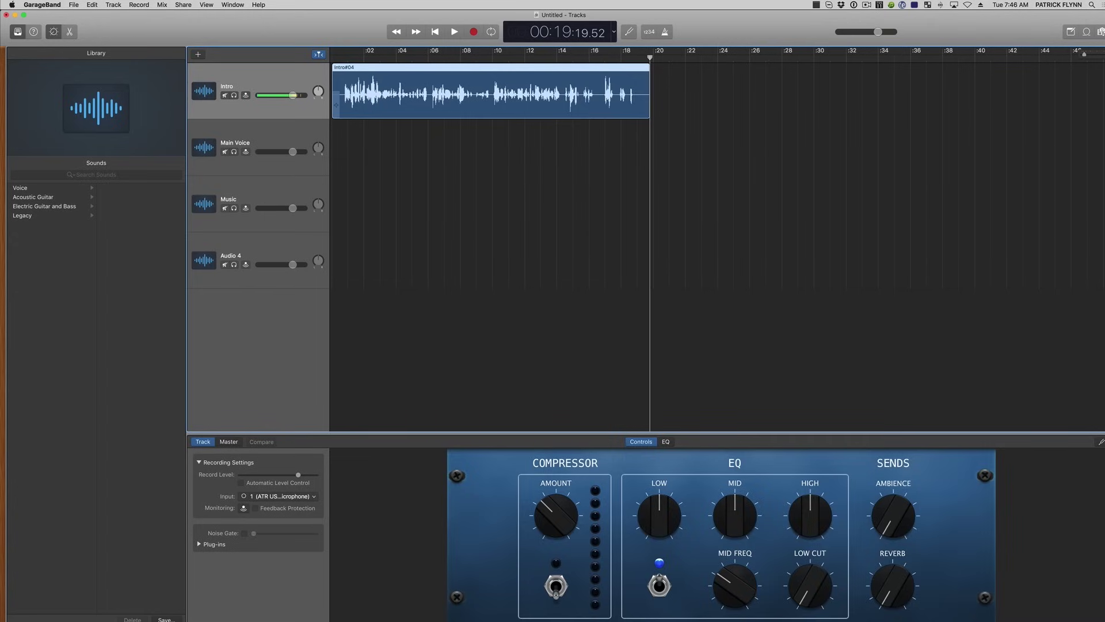
{"action": "left_click", "coordinate": [436, 34]}
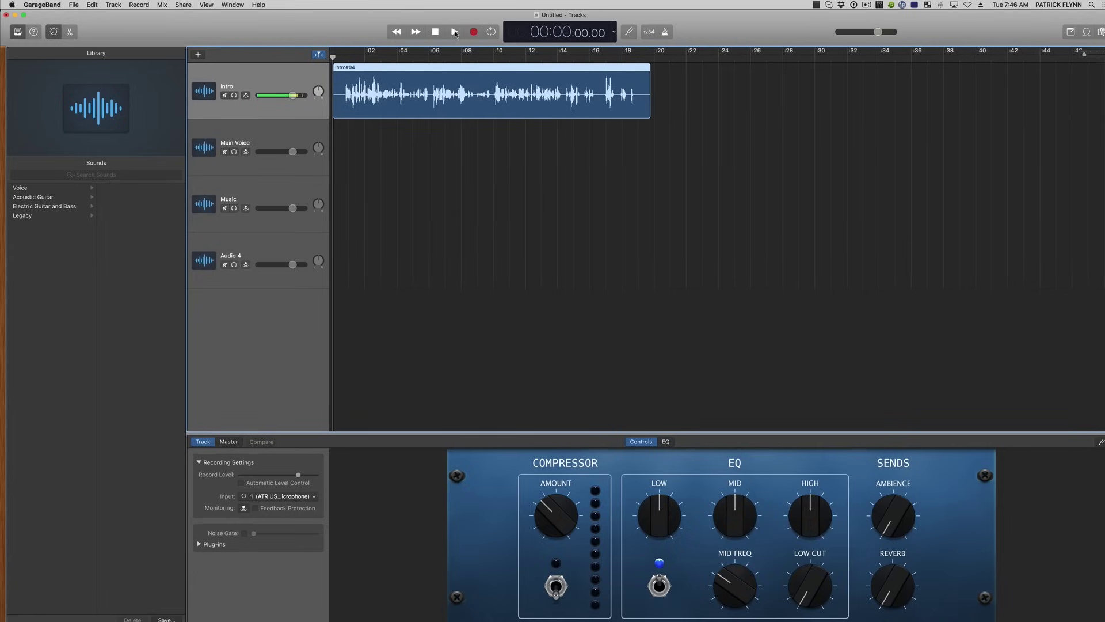
{"action": "left_click", "coordinate": [454, 34]}
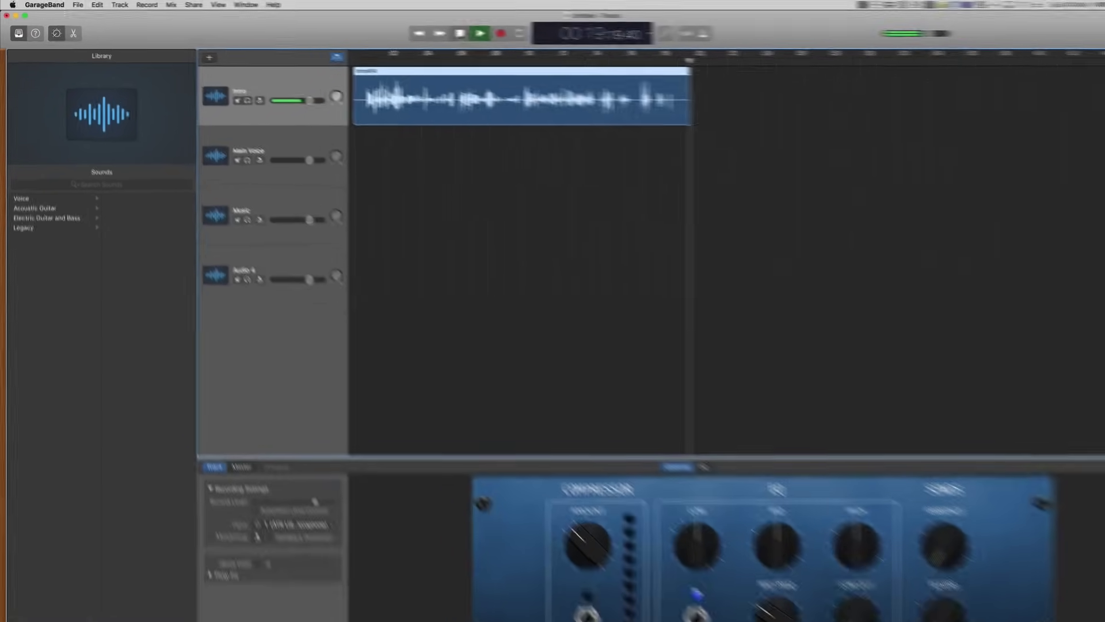
{"action": "left_click", "coordinate": [460, 35]}
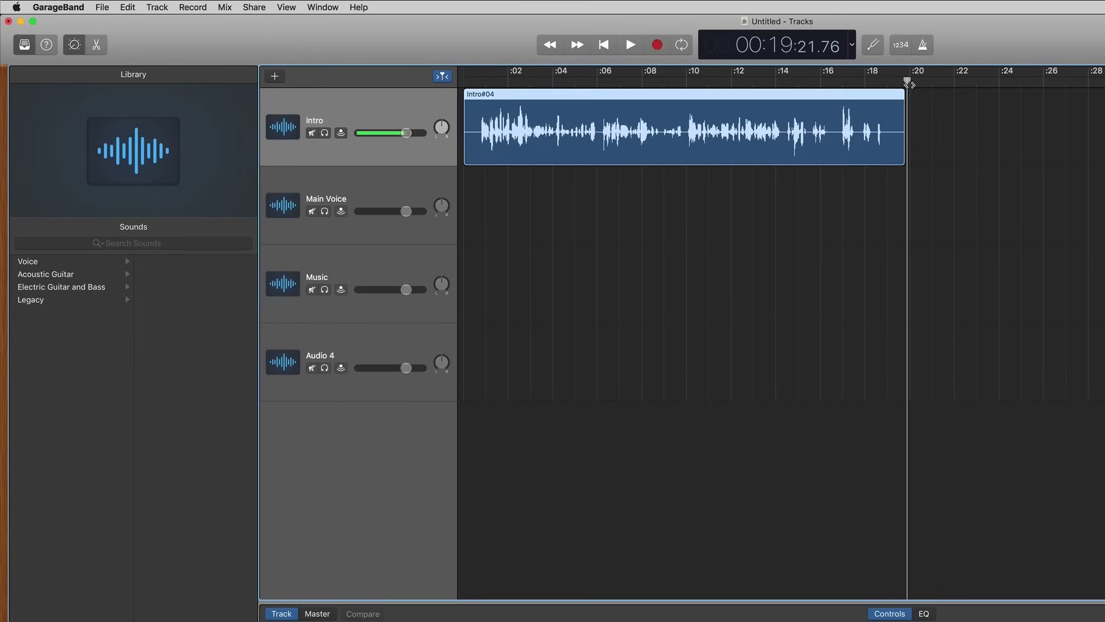
Step: Listen to the end of the Intro recording from 00:16:12.40 to check the closing words
{"action": "left_click_drag", "start_coordinate": [908, 80], "coordinate": [833, 97]}
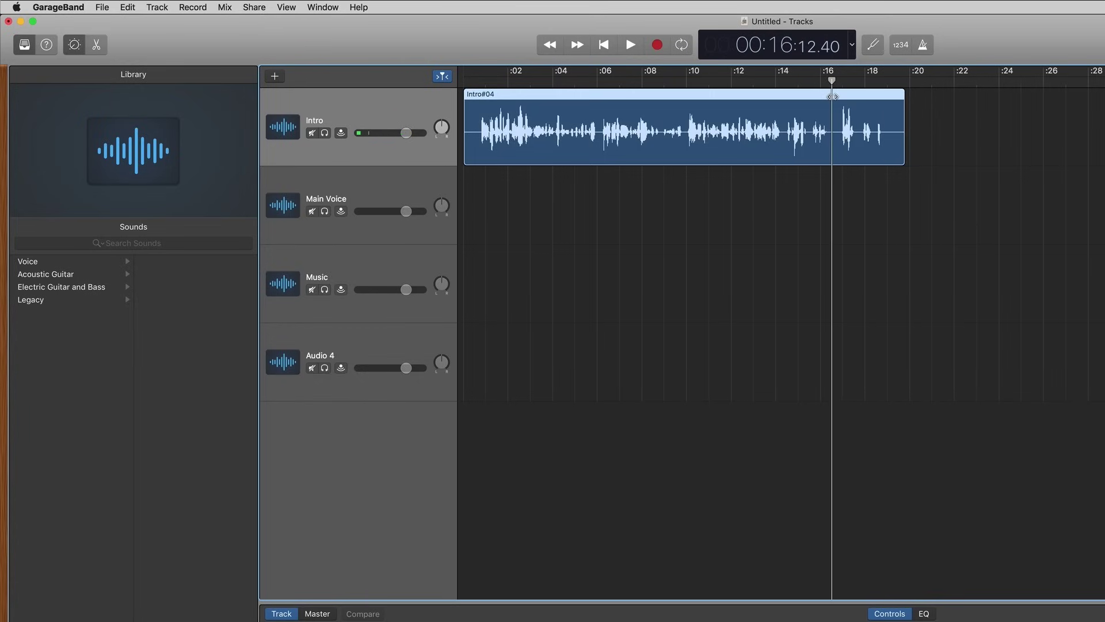
{"action": "left_click", "coordinate": [629, 45]}
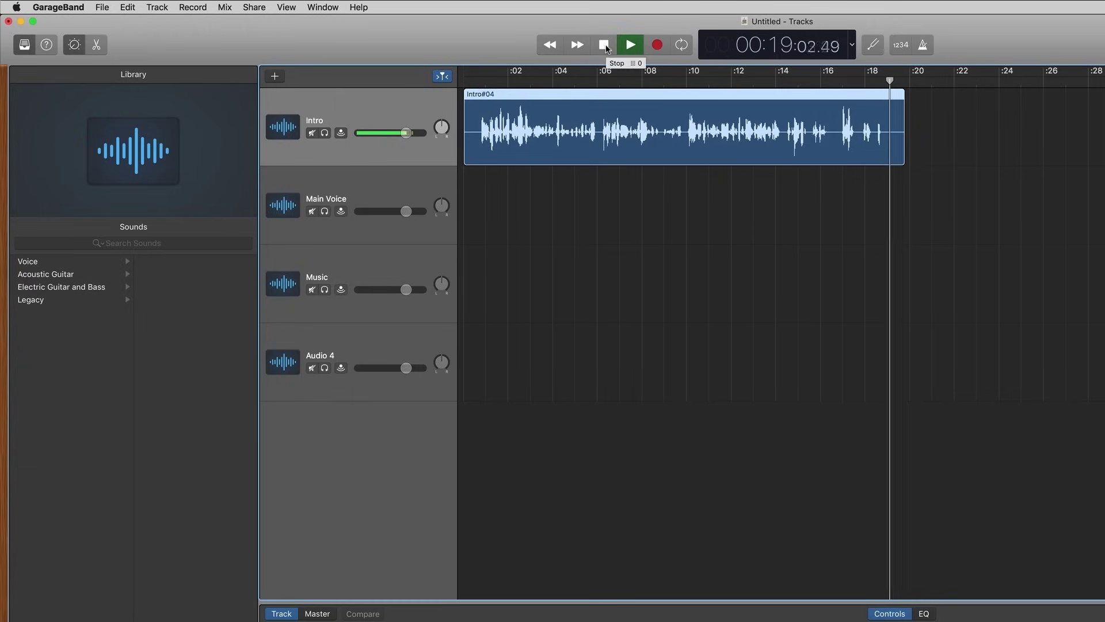
{"action": "left_click", "coordinate": [605, 46]}
Step: Split the Intro region at 00:16:12.40, in the silent gap before the closing words
{"action": "left_click_drag", "start_coordinate": [828, 78], "coordinate": [830, 82]}
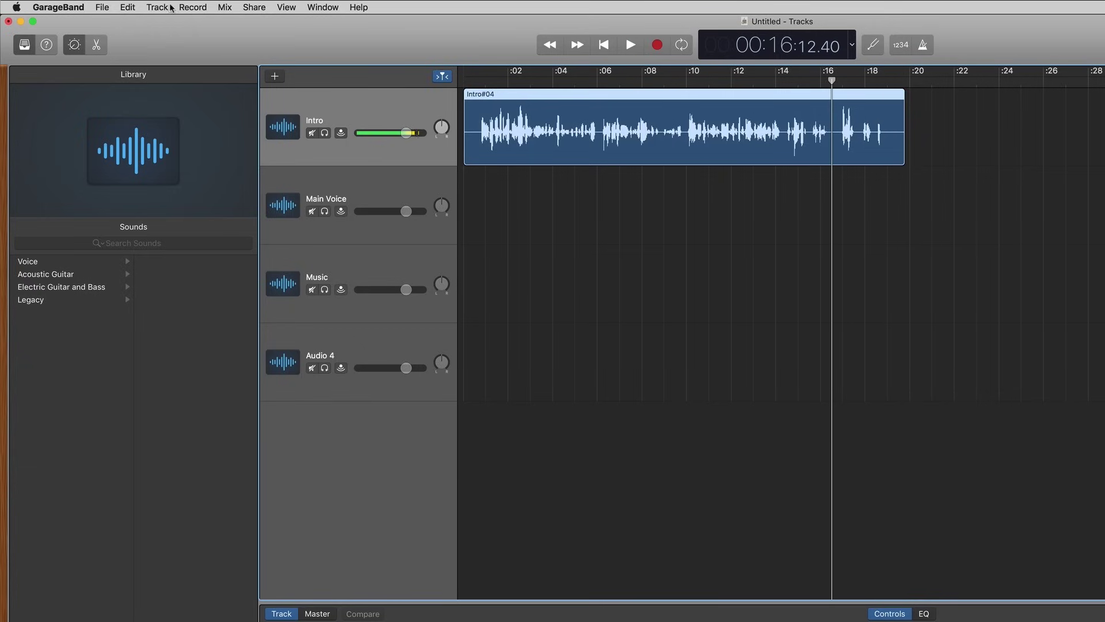
{"action": "left_click", "coordinate": [127, 7]}
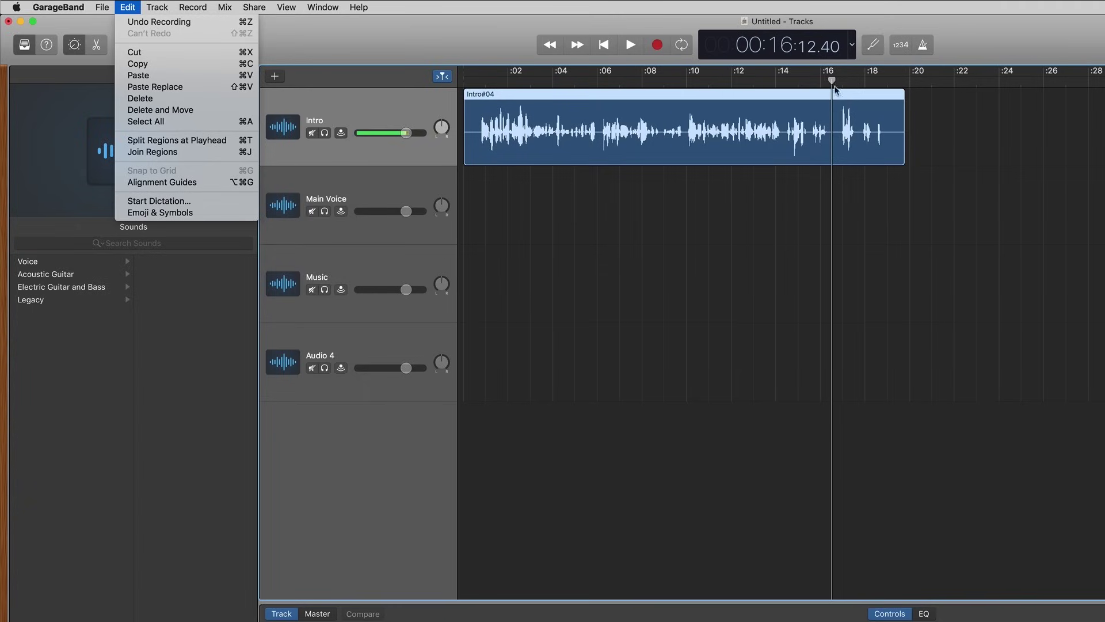
{"action": "left_click", "coordinate": [128, 7]}
{"action": "key", "text": "super+t"}
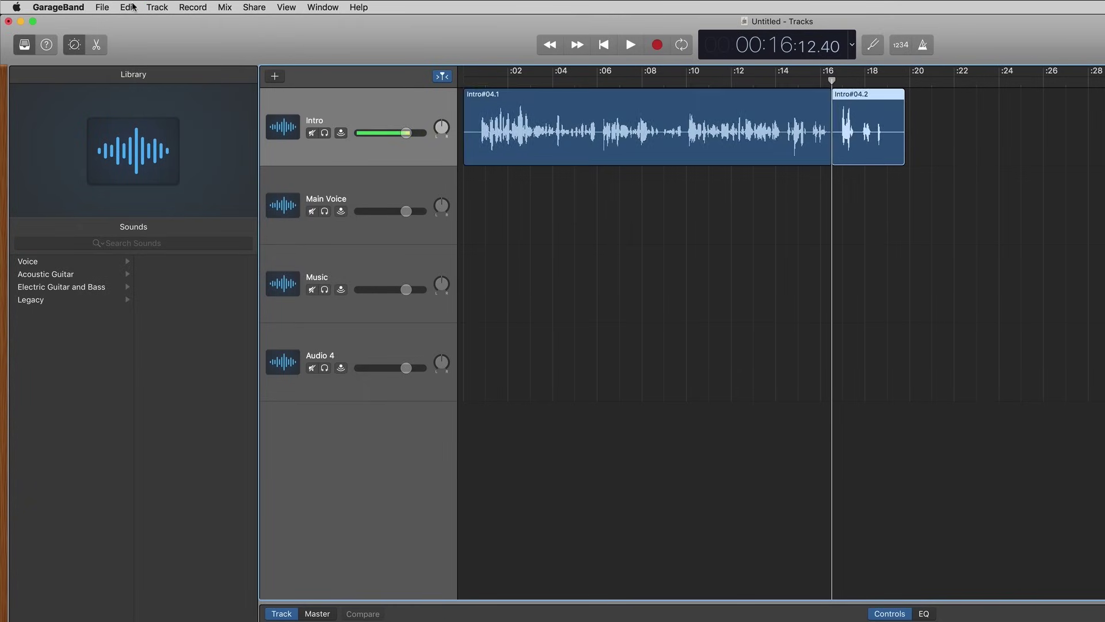
Step: Move the split-off end segment to the Main Voice track at about 14 seconds and play the overlapping section
{"action": "left_click_drag", "start_coordinate": [874, 99], "coordinate": [817, 203]}
{"action": "left_click", "coordinate": [914, 135]}
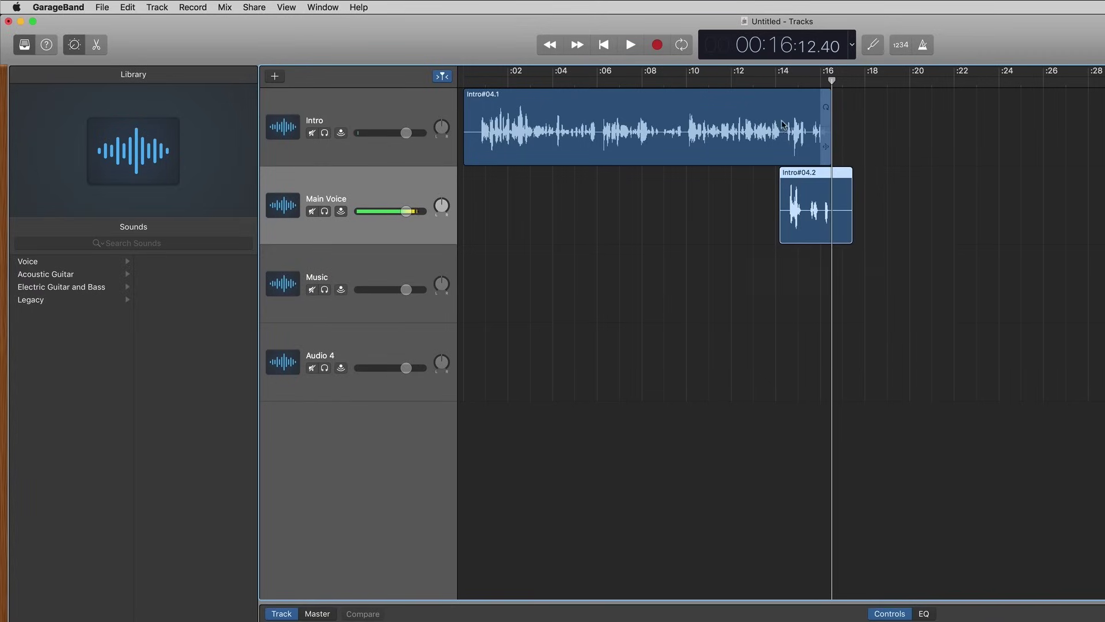
{"action": "left_click", "coordinate": [765, 81]}
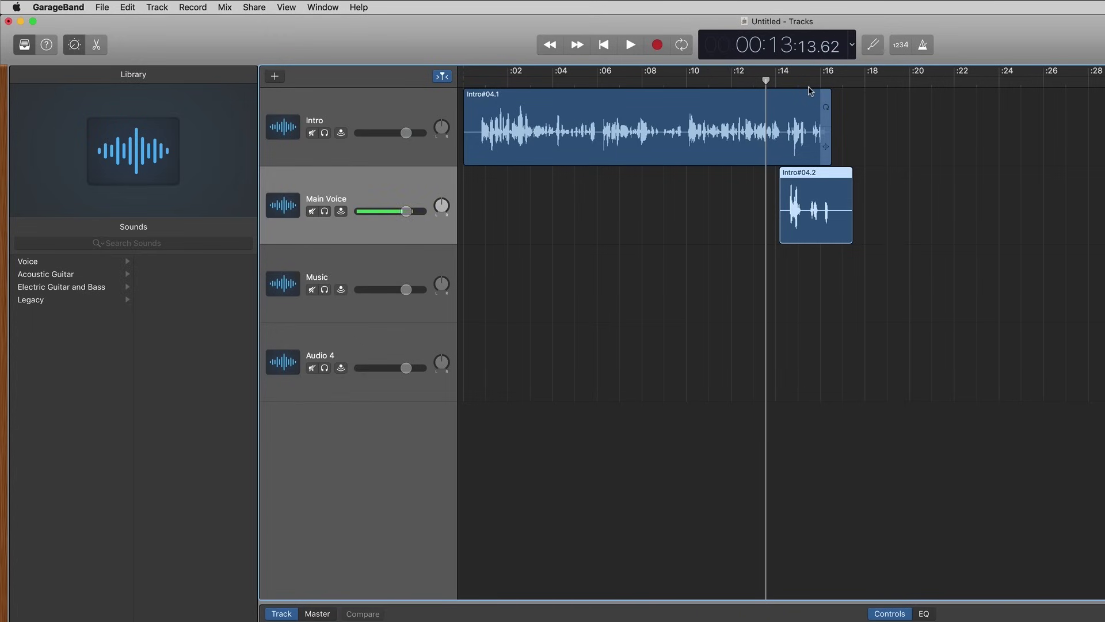
{"action": "key", "text": "space"}
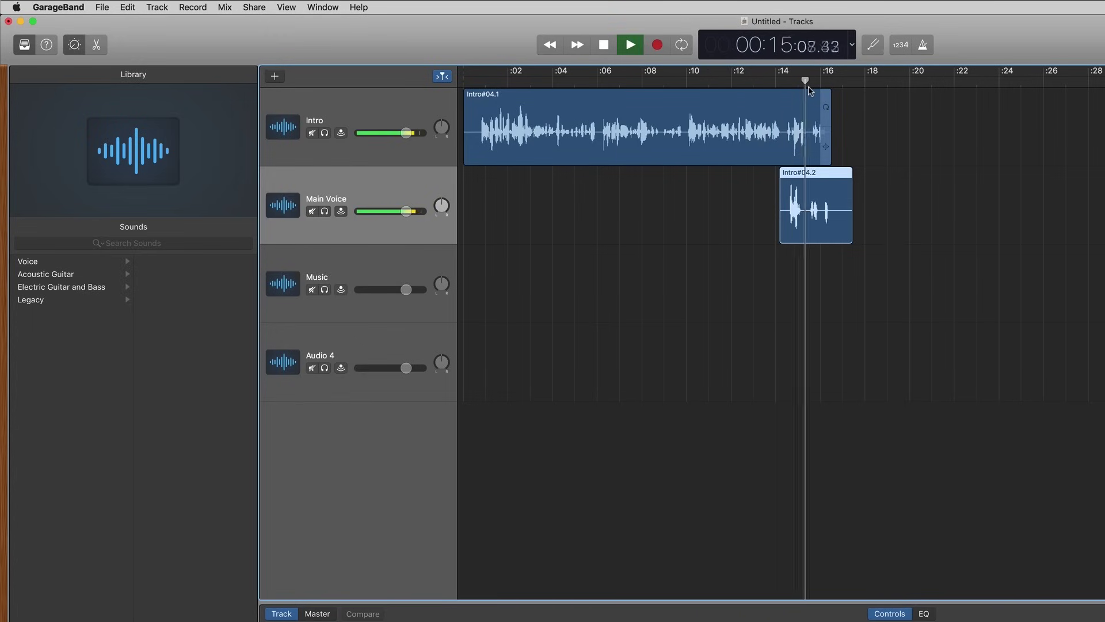
{"action": "left_click", "coordinate": [604, 45]}
Step: Move the split-off segment back to the Intro track past the first region and delete it
{"action": "left_click_drag", "start_coordinate": [829, 190], "coordinate": [925, 100]}
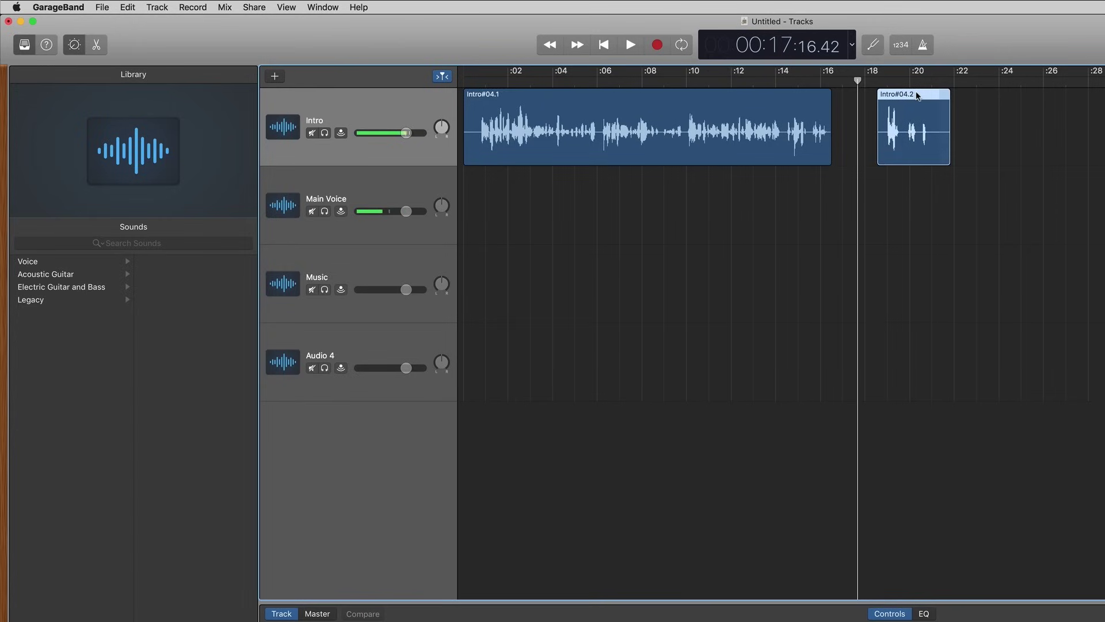
{"action": "key", "text": "Delete"}
{"action": "left_click", "coordinate": [830, 81]}
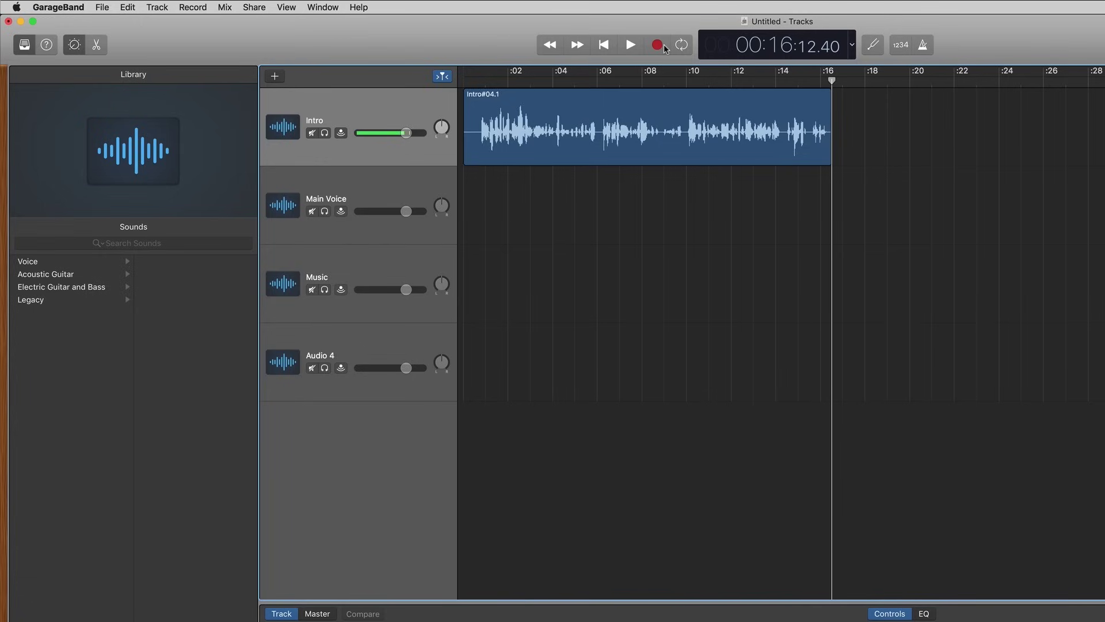
Step: Play the remaining Intro region from about 14 seconds to check where it ends
{"action": "left_click", "coordinate": [785, 84]}
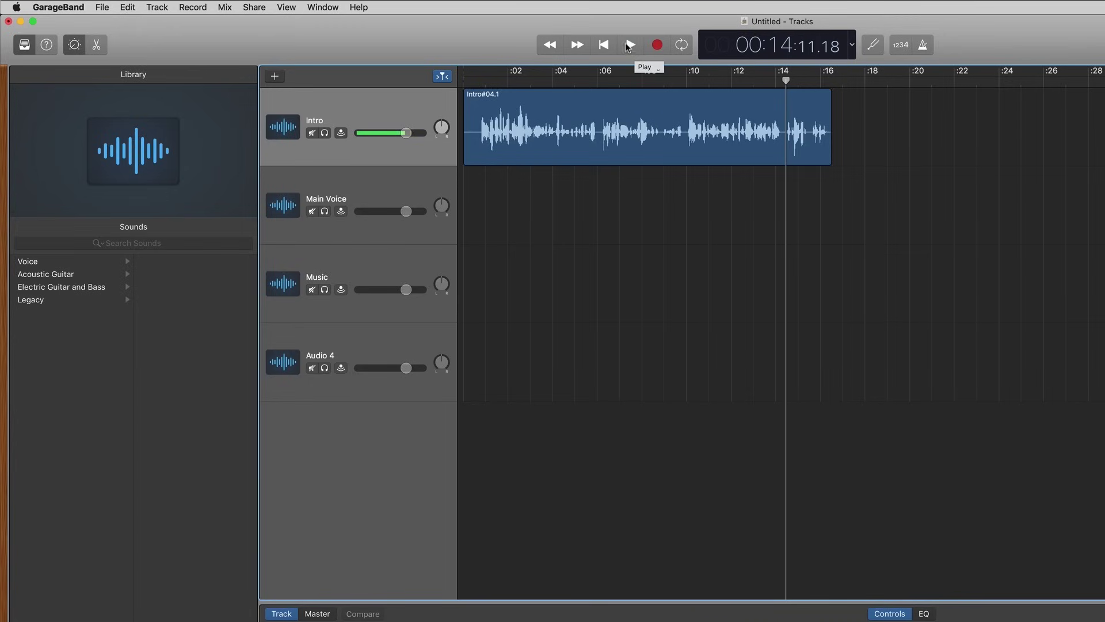
{"action": "left_click", "coordinate": [632, 49]}
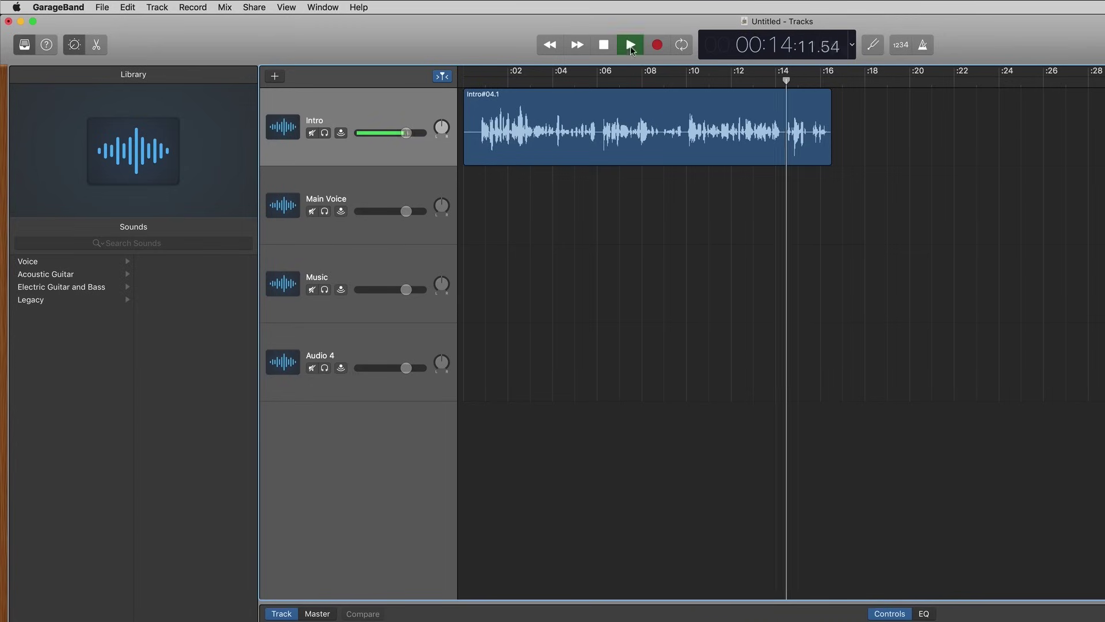
{"action": "left_click", "coordinate": [604, 46]}
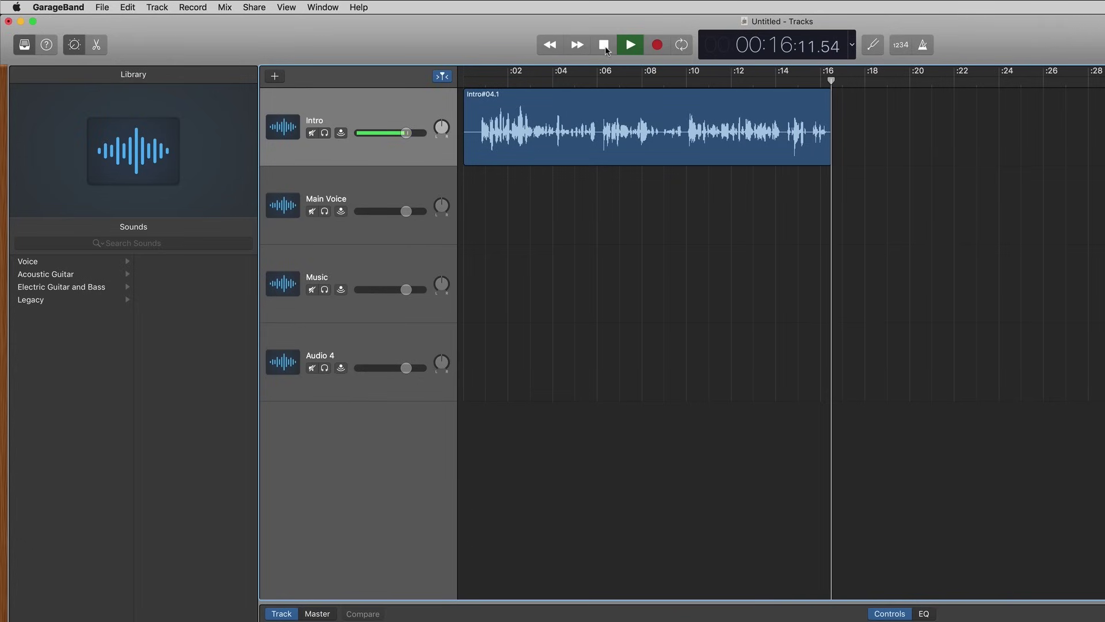
Step: Record a new ending about 4 seconds long on the Intro track, starting at 00:16:12.40
{"action": "left_click_drag", "start_coordinate": [828, 81], "coordinate": [831, 82]}
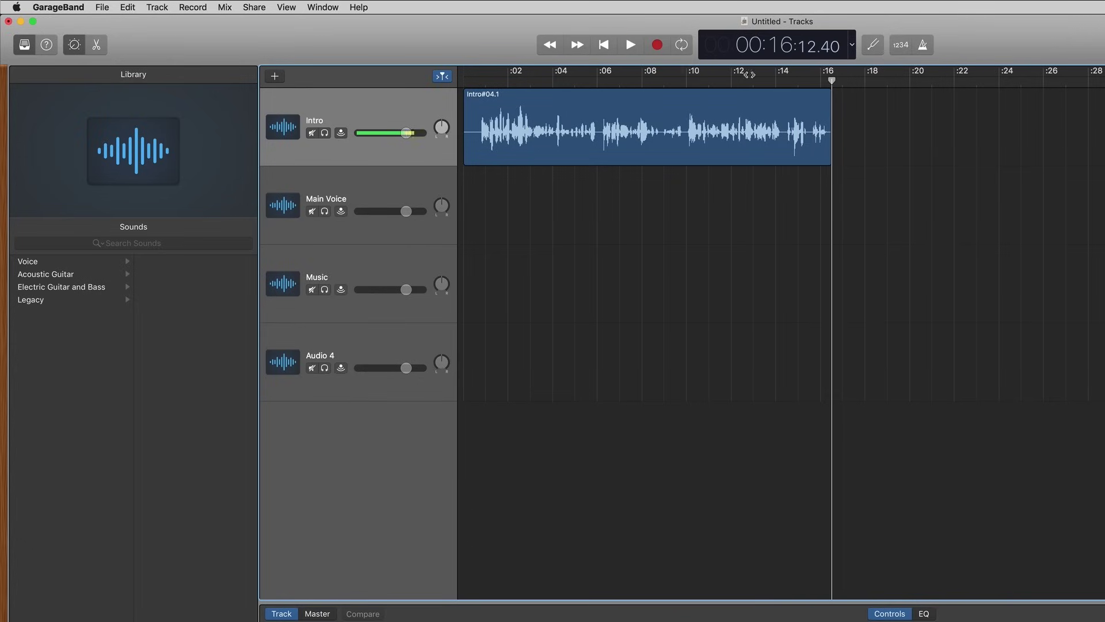
{"action": "left_click", "coordinate": [658, 46]}
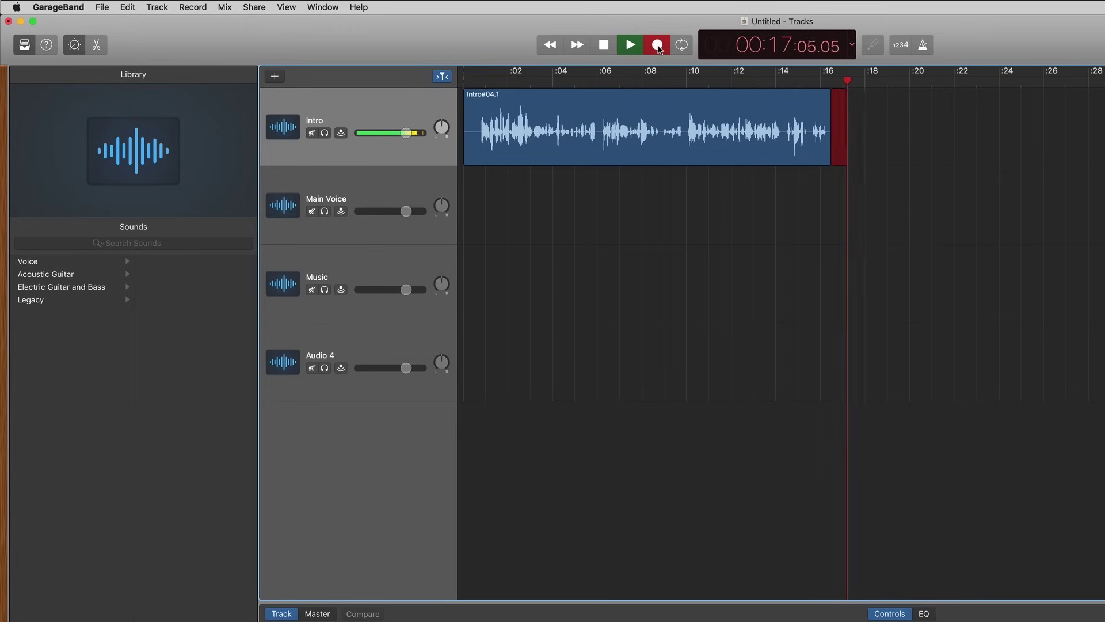
{"action": "left_click", "coordinate": [604, 46]}
Step: Play the Intro track from about 15 seconds to check the join with the new ending
{"action": "left_click", "coordinate": [797, 82]}
{"action": "key", "text": "space"}
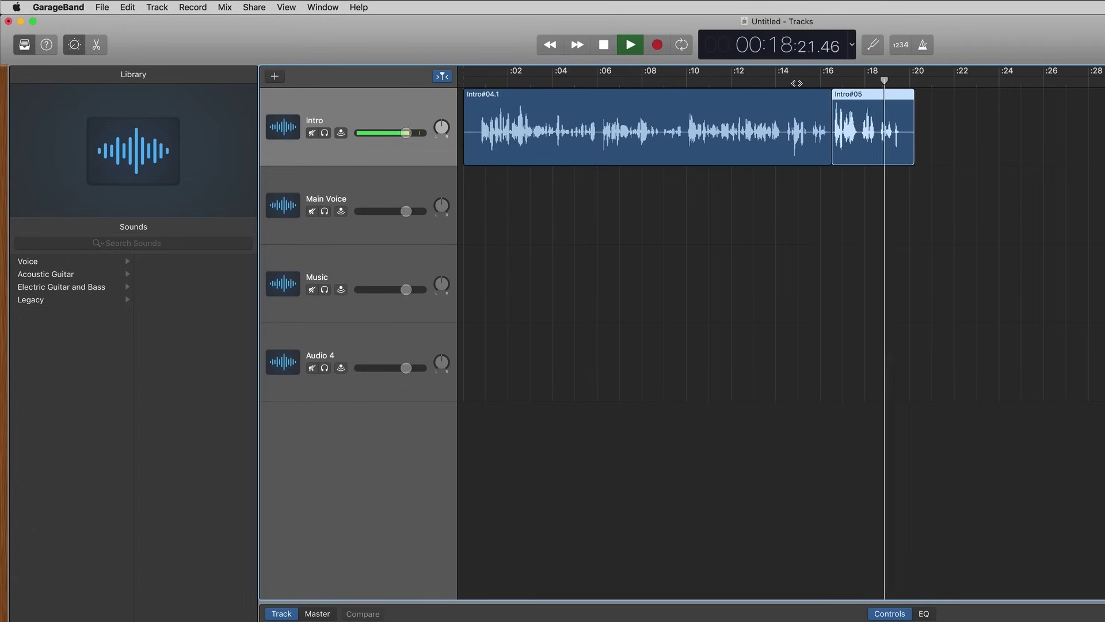
{"action": "left_click", "coordinate": [605, 45]}
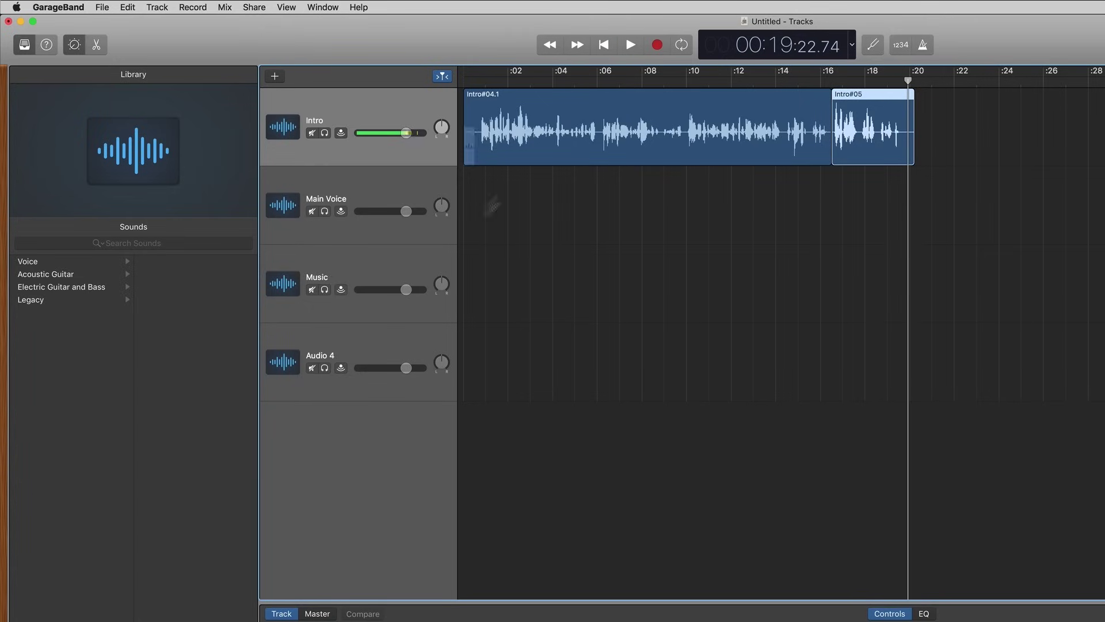
Step: Record about 3 seconds on the Music track from the project start with the Intro track audible, and delete the take
{"action": "left_click", "coordinate": [405, 270]}
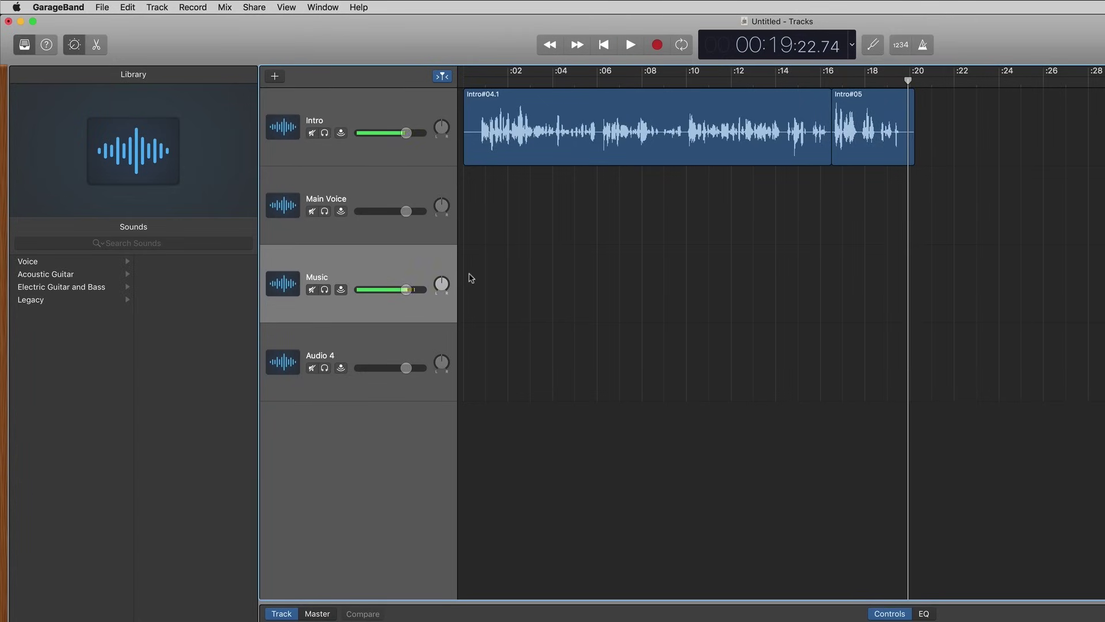
{"action": "left_click", "coordinate": [601, 47]}
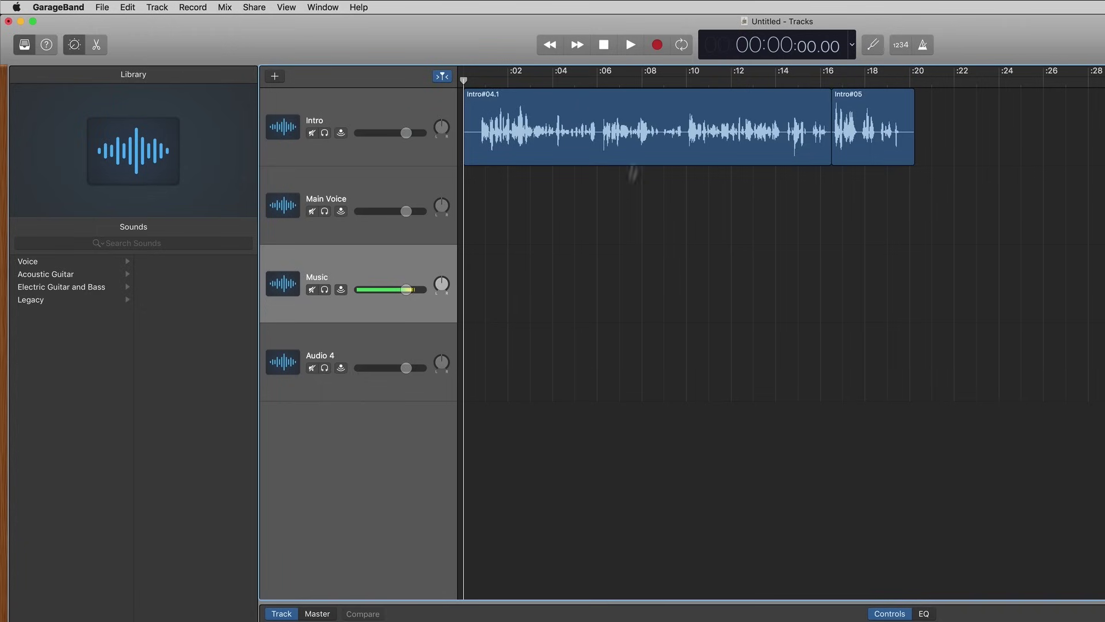
{"action": "left_click", "coordinate": [657, 45]}
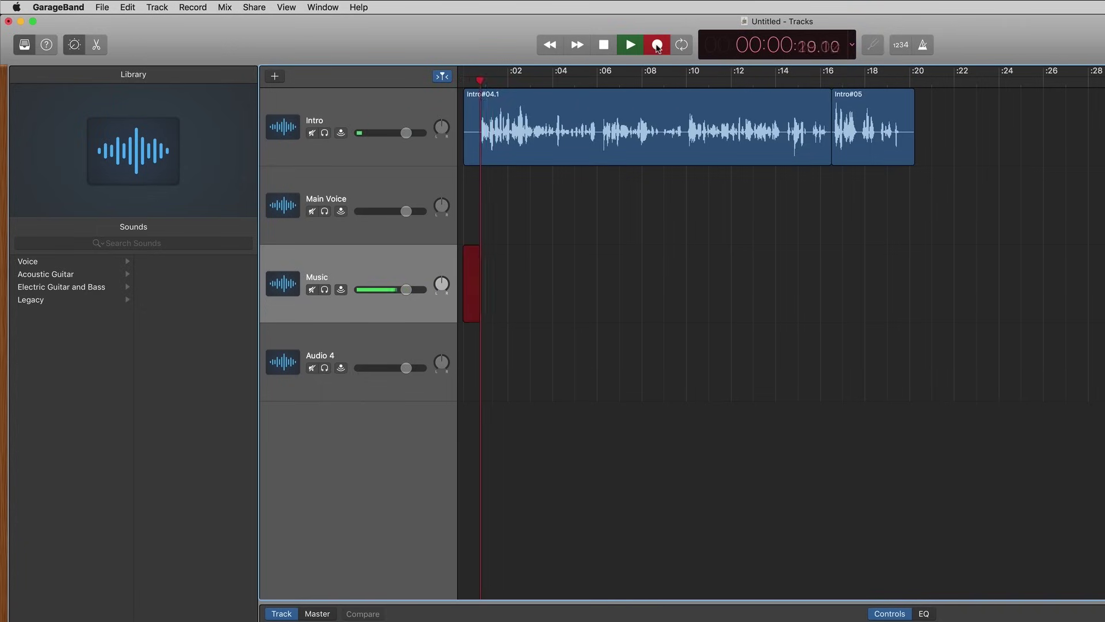
{"action": "left_click", "coordinate": [607, 46]}
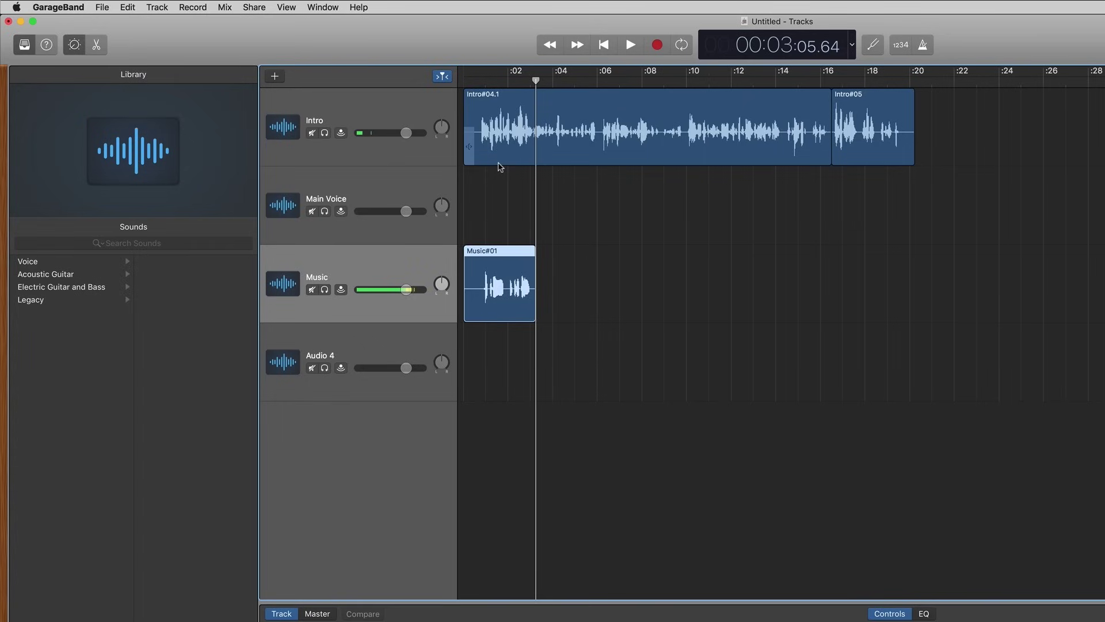
{"action": "key", "text": "Delete"}
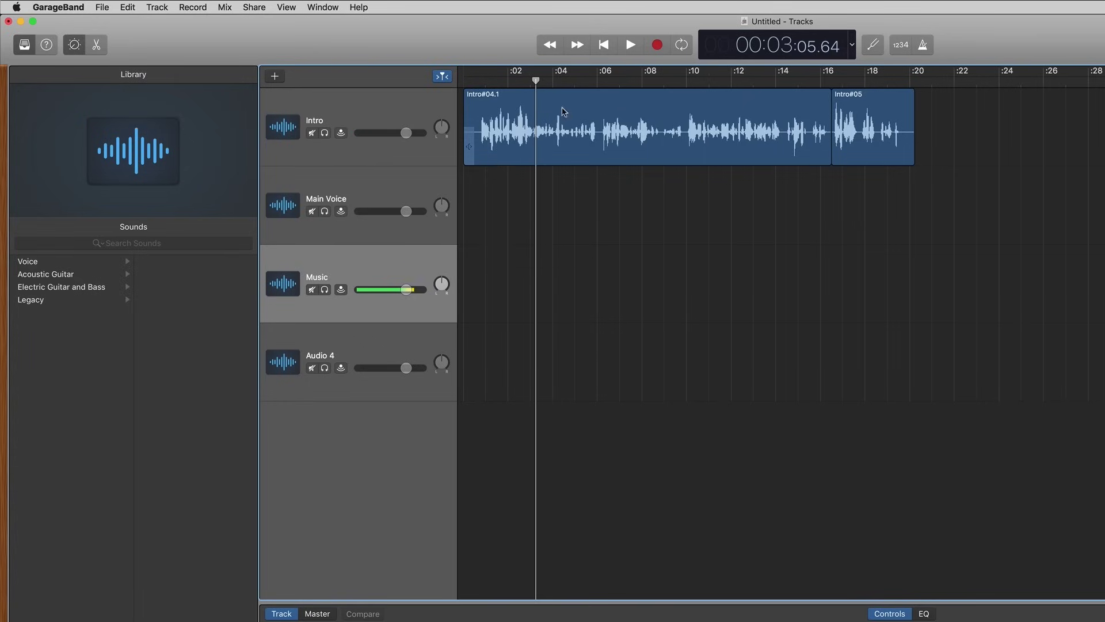
Step: Mute the Intro track and record about 7 seconds on the Music track from the project start
{"action": "key", "text": "space"}
{"action": "key", "text": "Return"}
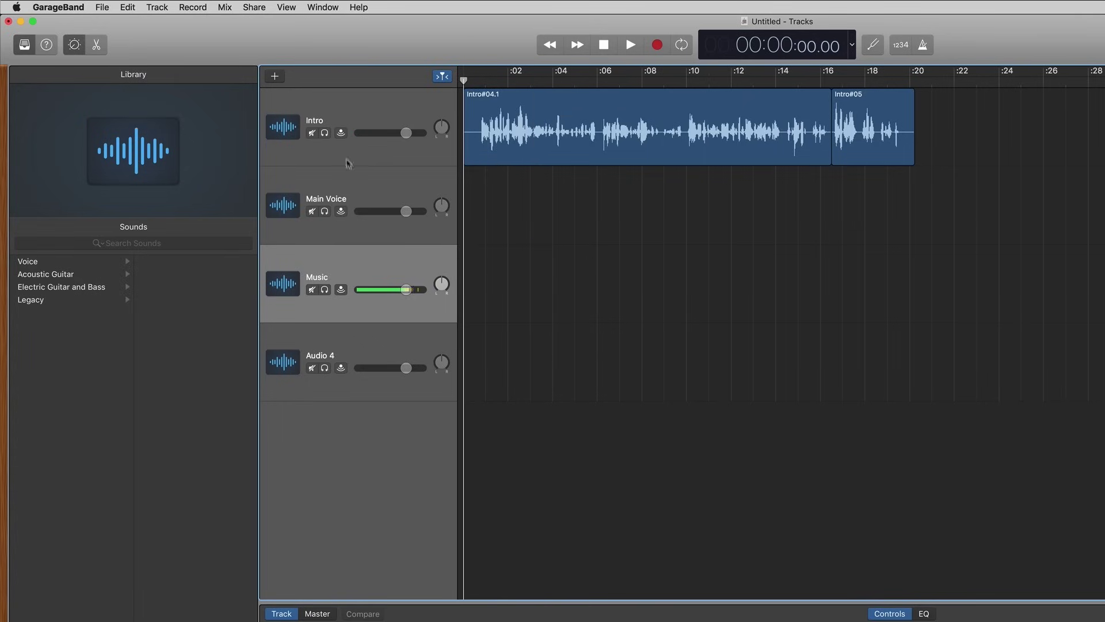
{"action": "left_click", "coordinate": [312, 133]}
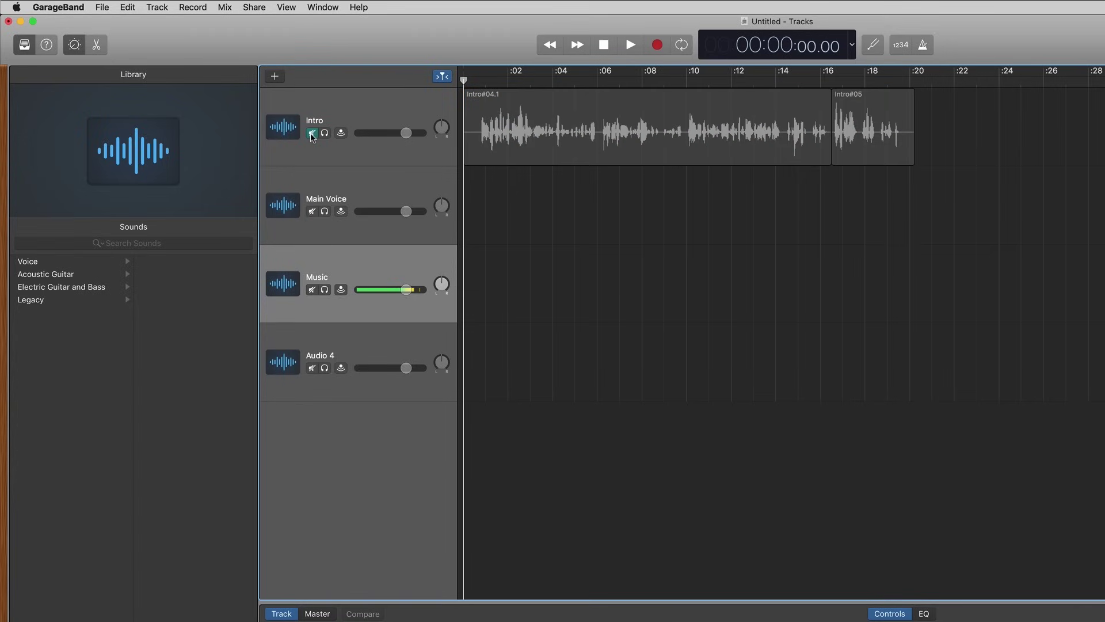
{"action": "left_click", "coordinate": [659, 47]}
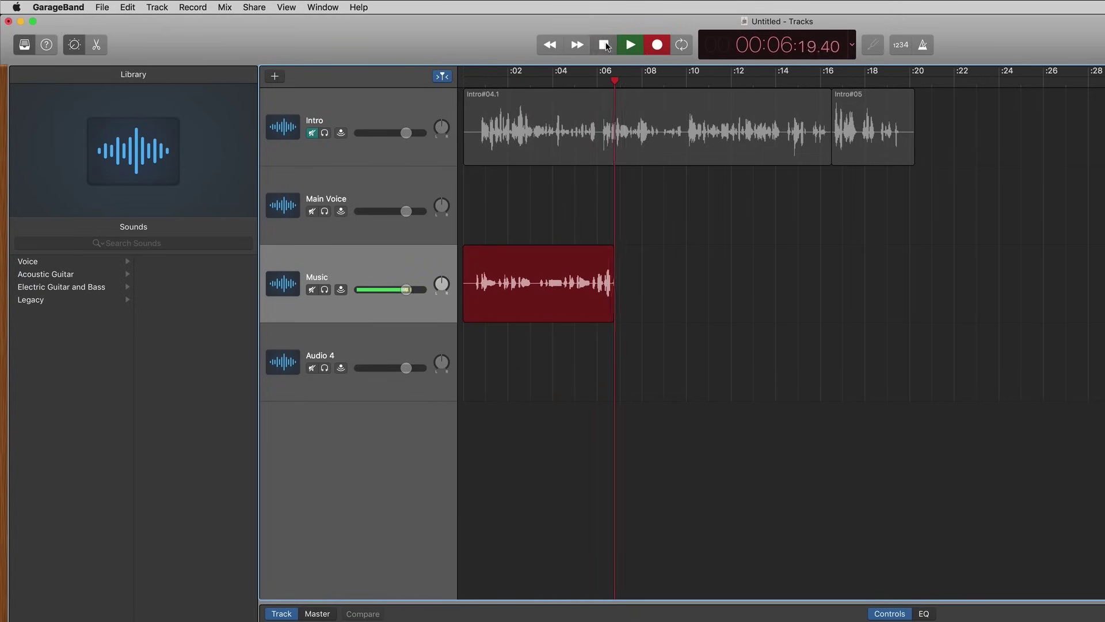
{"action": "left_click", "coordinate": [605, 45]}
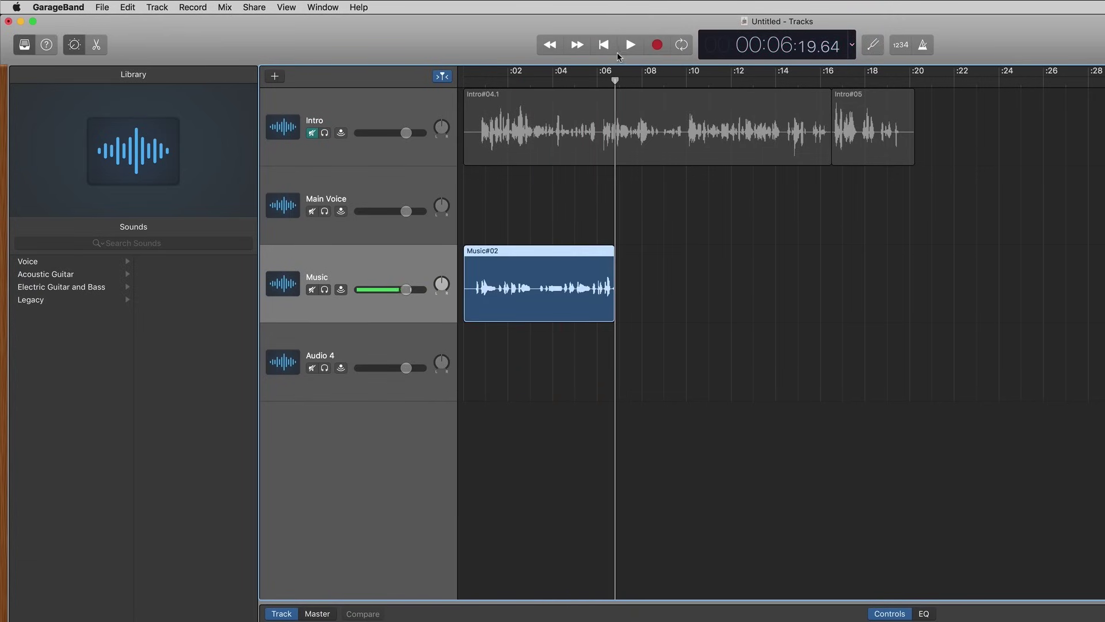
Step: Play the new Music recording from the start with the Intro track muted
{"action": "left_click", "coordinate": [473, 75]}
{"action": "key", "text": "space"}
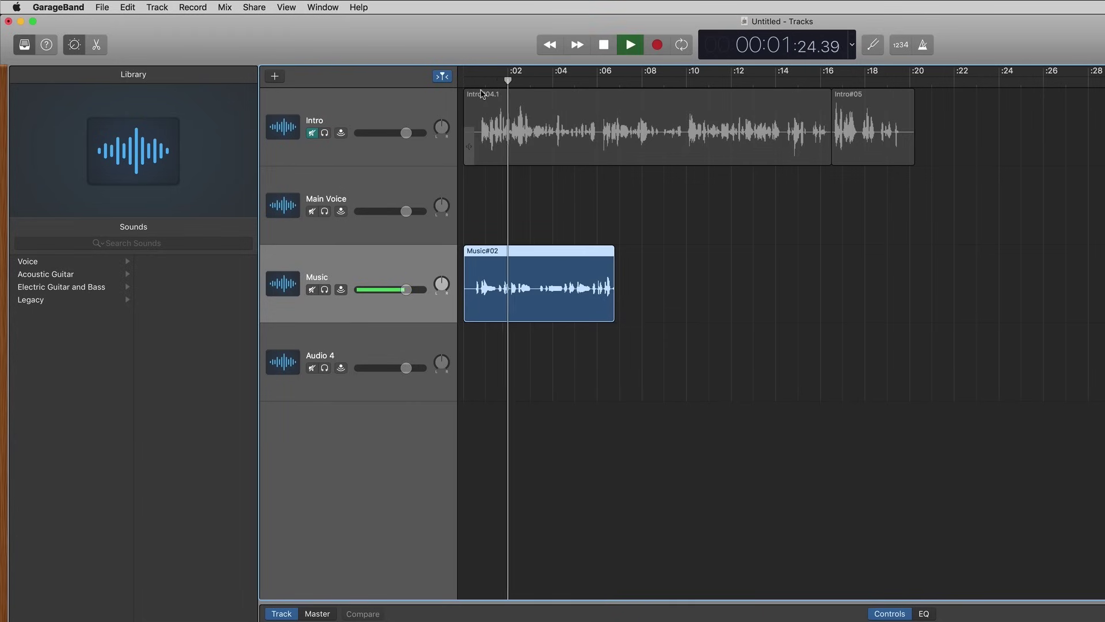
{"action": "key", "text": "space"}
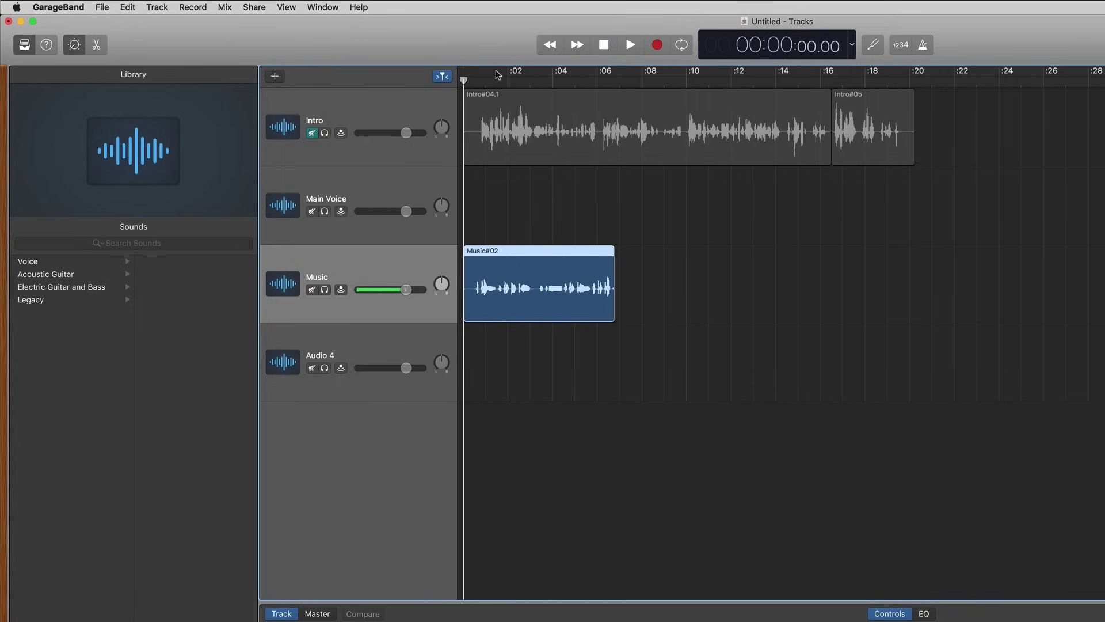
Step: Unmute the Intro track and play it together with the Music recording from the project start
{"action": "left_click", "coordinate": [312, 133]}
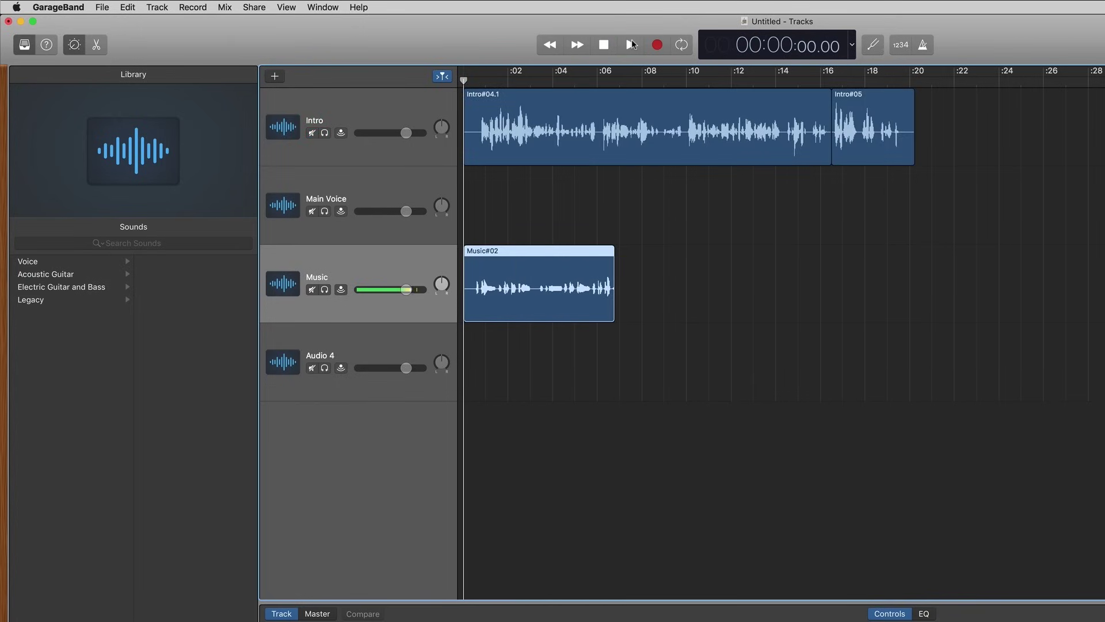
{"action": "left_click", "coordinate": [631, 45]}
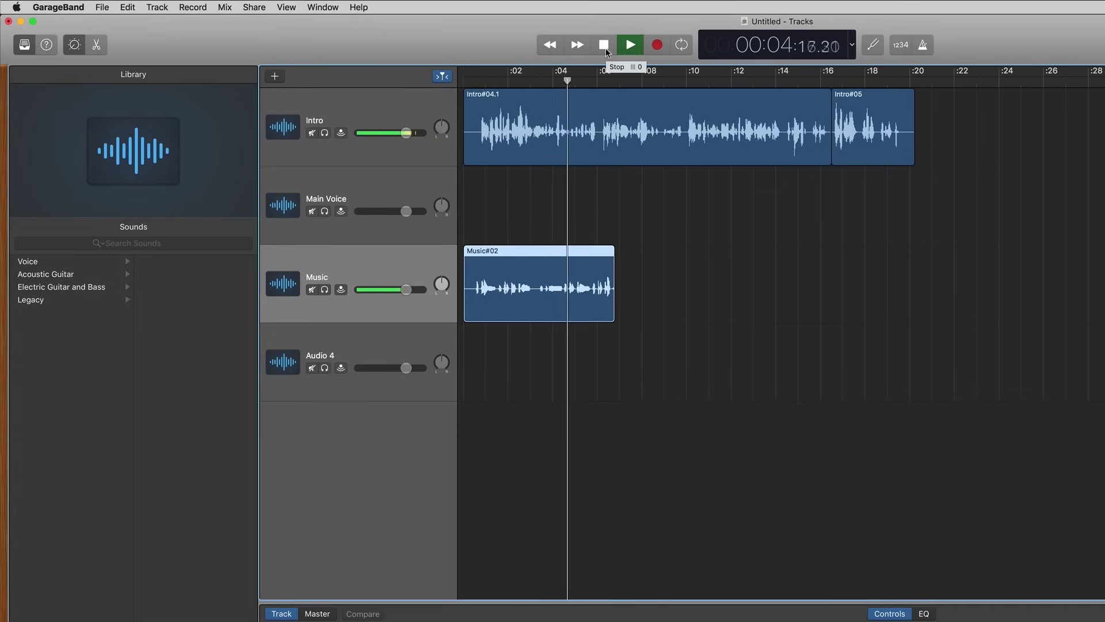
{"action": "left_click", "coordinate": [604, 47]}
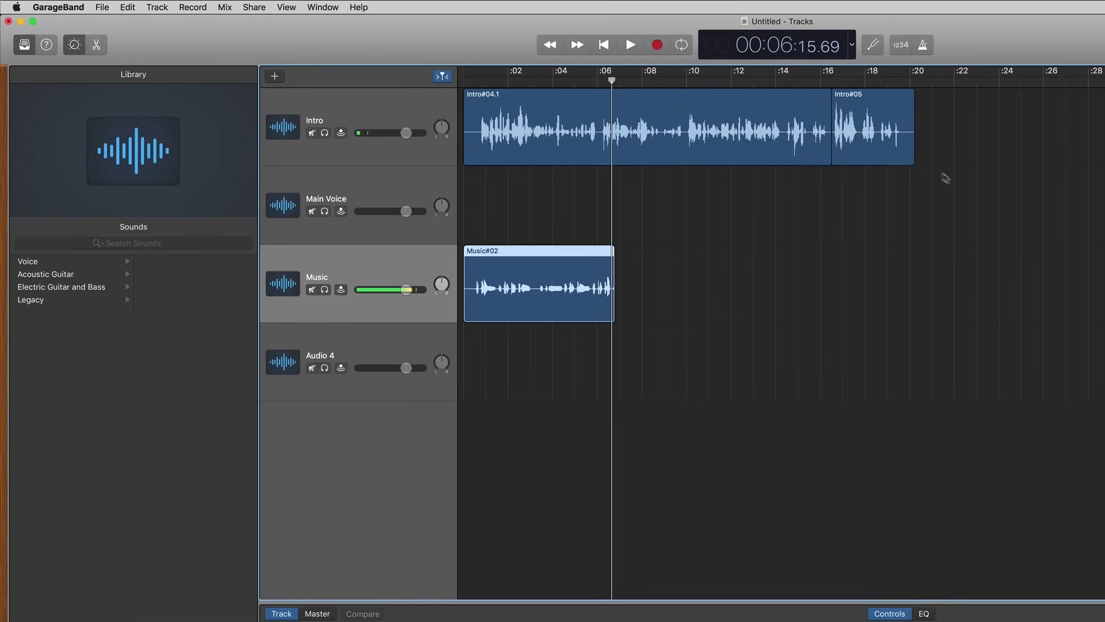
Step: Move both Intro regions together so they start at about 2 seconds, overlapping the Music region, and return the playhead to the start
{"action": "left_click", "coordinate": [897, 150]}
{"action": "left_click", "coordinate": [765, 149]}
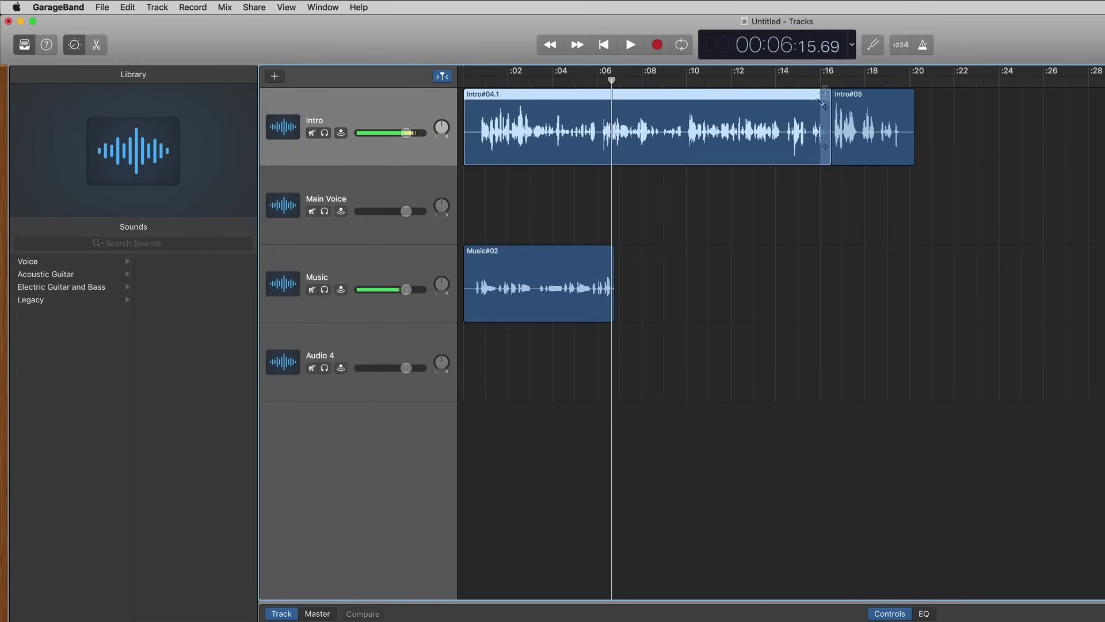
{"action": "left_click", "coordinate": [848, 96]}
{"action": "mouse_move", "coordinate": [754, 99]}
{"action": "left_mouse_down"}
{"action": "mouse_move", "coordinate": [771, 101]}
{"action": "mouse_move", "coordinate": [751, 100]}
{"action": "left_mouse_up"}
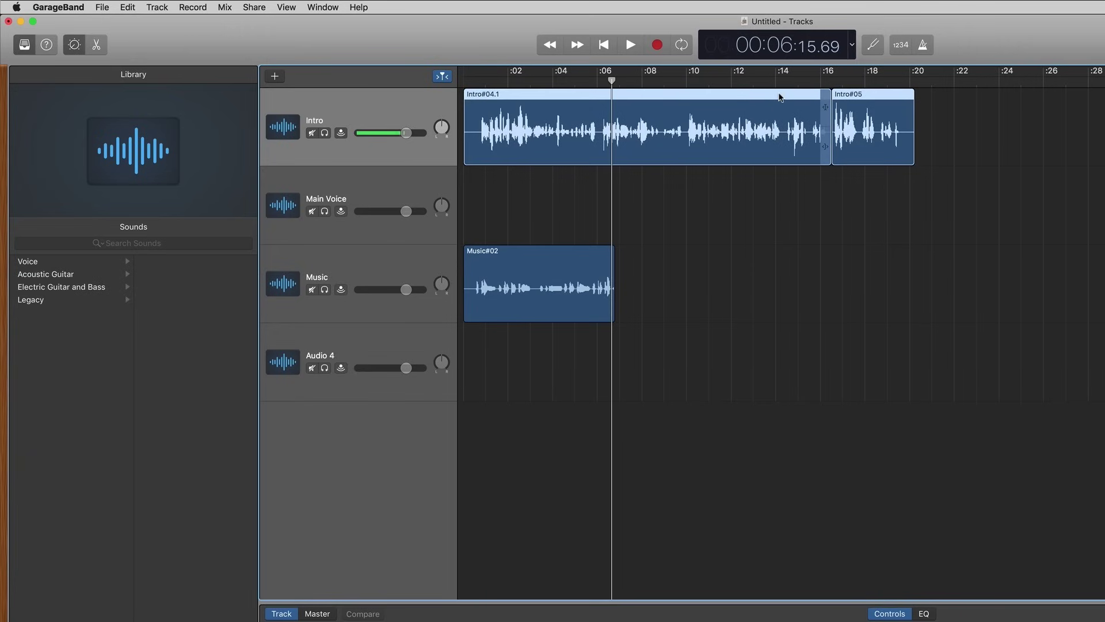
{"action": "left_click_drag", "start_coordinate": [765, 98], "coordinate": [876, 97]}
{"action": "left_click_drag", "start_coordinate": [649, 98], "coordinate": [611, 98]}
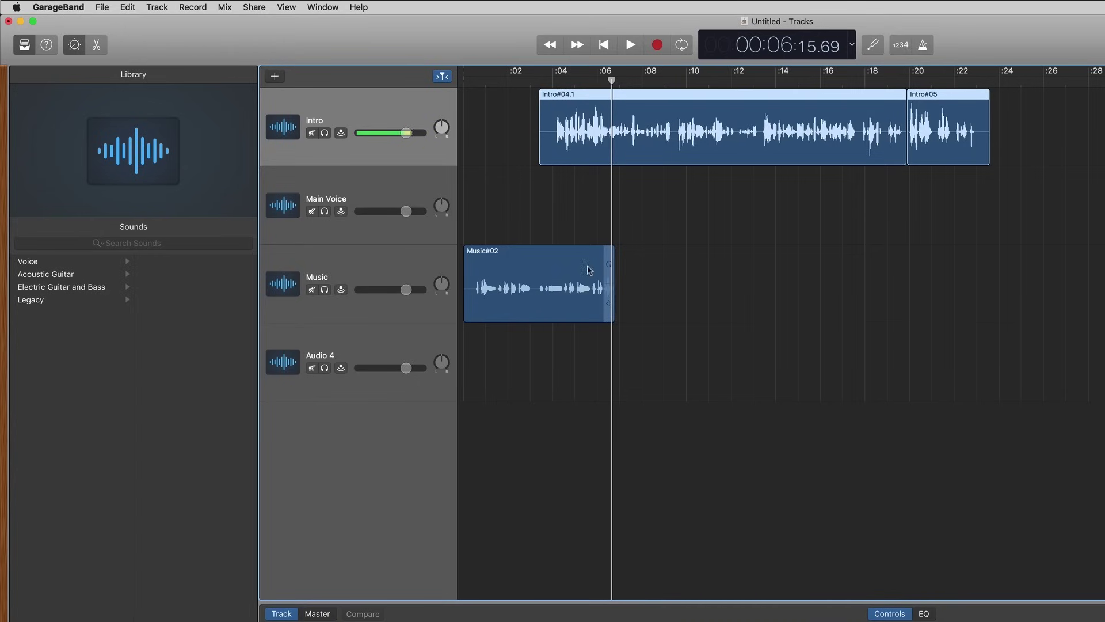
{"action": "left_click_drag", "start_coordinate": [752, 95], "coordinate": [732, 96]}
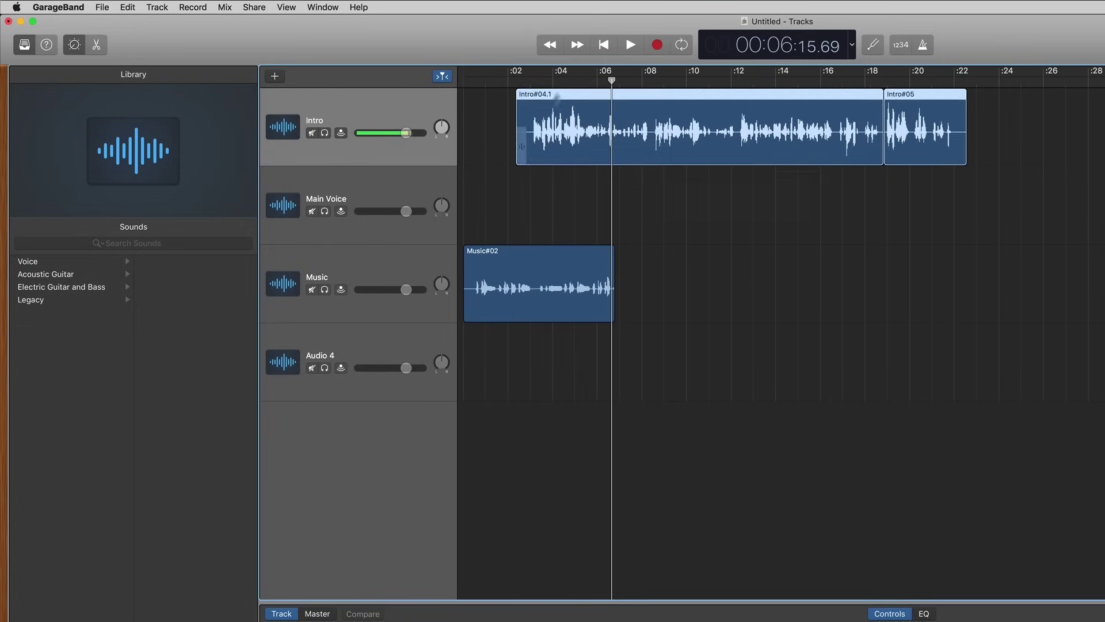
{"action": "left_click", "coordinate": [603, 49]}
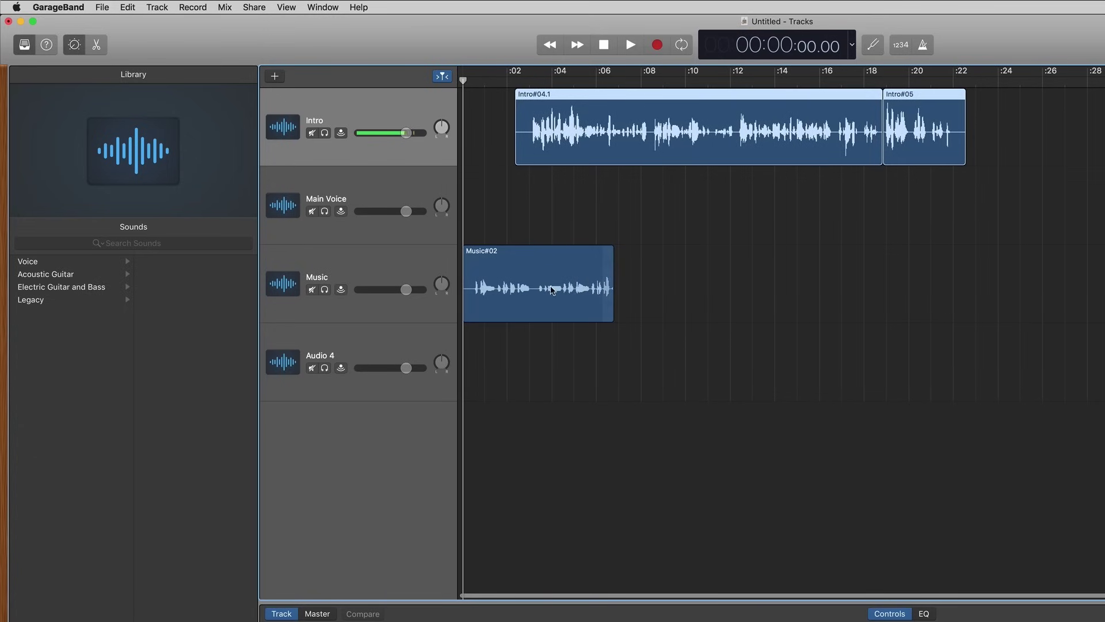
Step: Show track automation and activate the volume curve on the Music track
{"action": "left_click", "coordinate": [224, 10]}
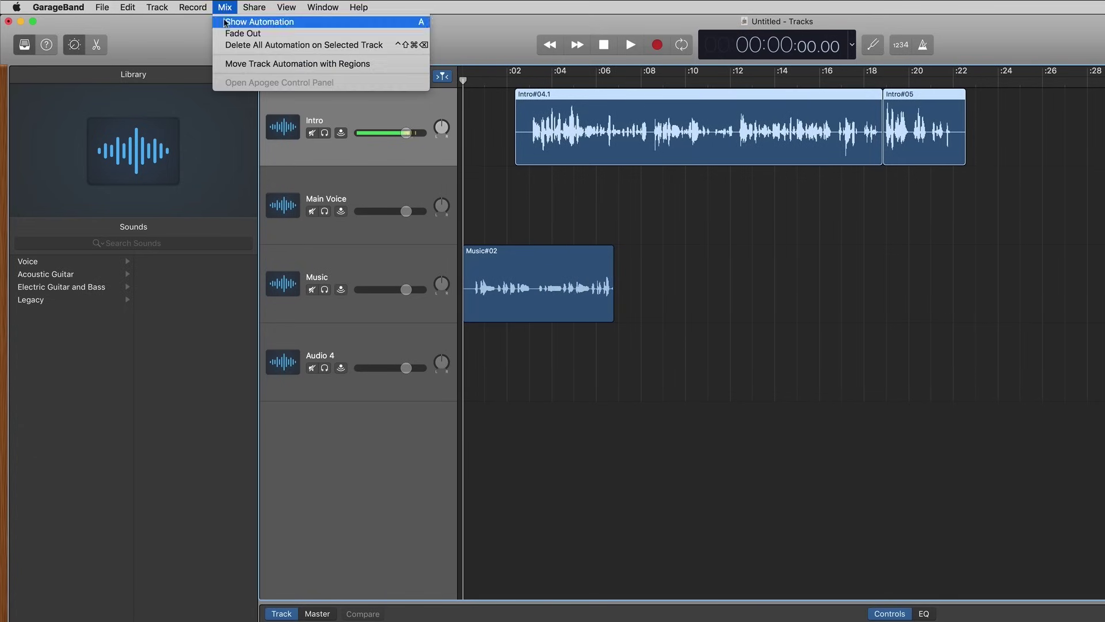
{"action": "left_click", "coordinate": [224, 21]}
{"action": "left_click", "coordinate": [330, 248]}
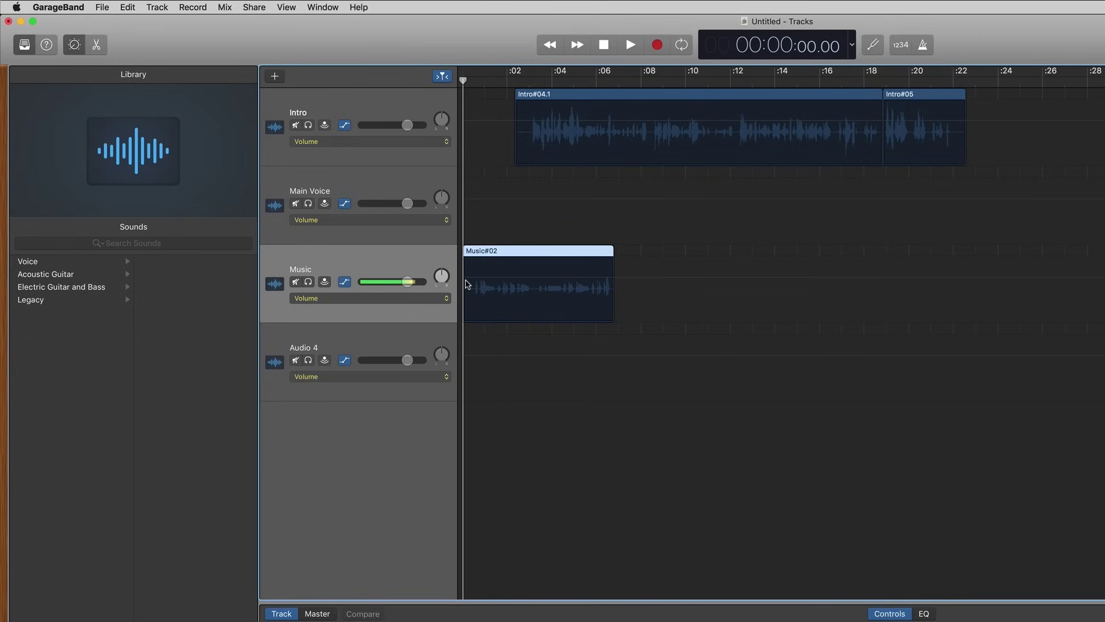
{"action": "key", "text": "a"}
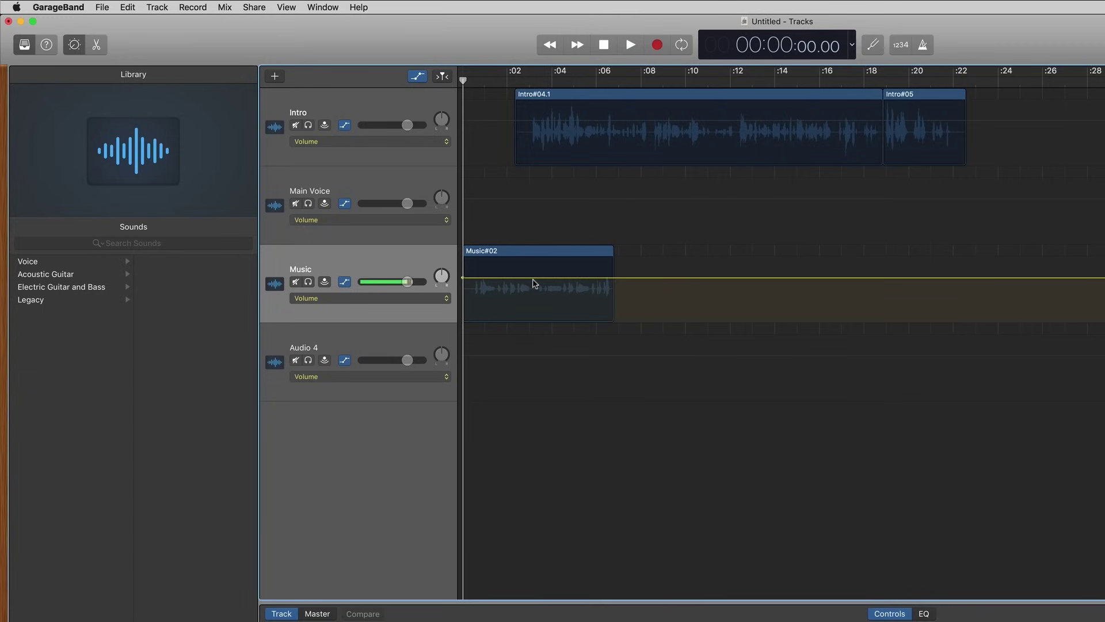
Step: Fade out the Music track with volume points, holding the level until about 3 seconds and dropping to the minimum at the region's end
{"action": "left_click", "coordinate": [529, 278]}
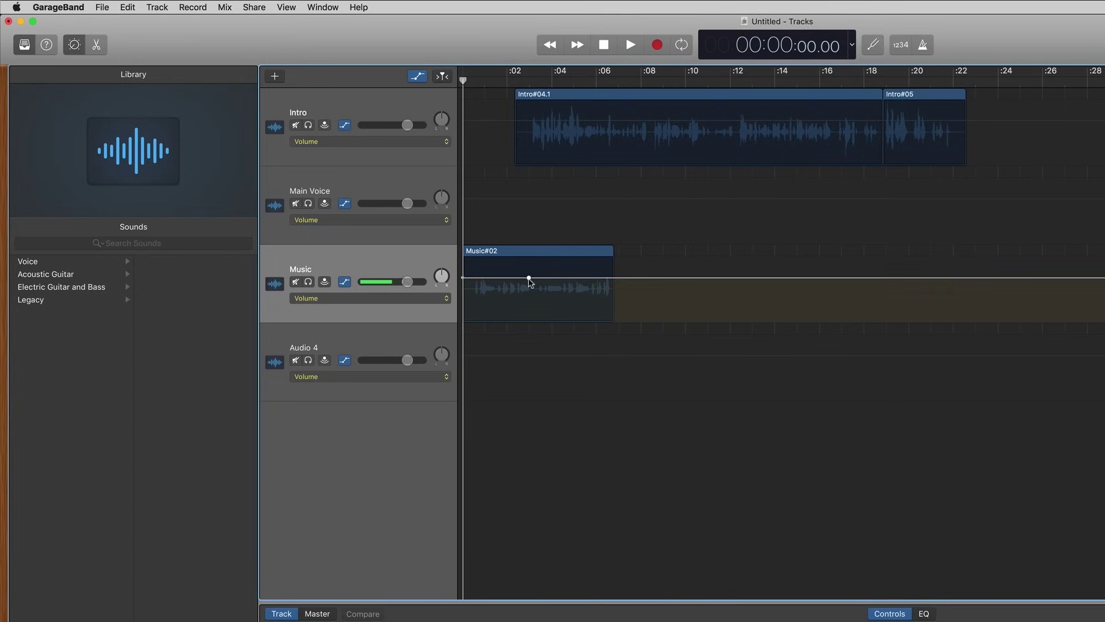
{"action": "scroll", "coordinate": [534, 230], "scroll_direction": "down", "scroll_amount": 1}
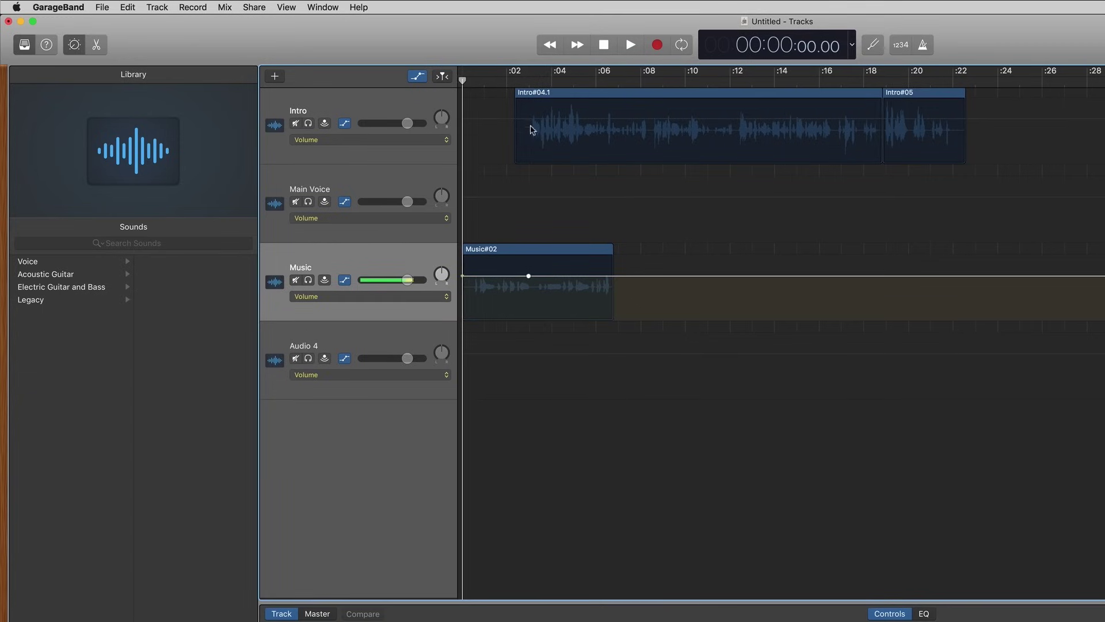
{"action": "scroll", "coordinate": [534, 270], "scroll_direction": "up", "scroll_amount": 1}
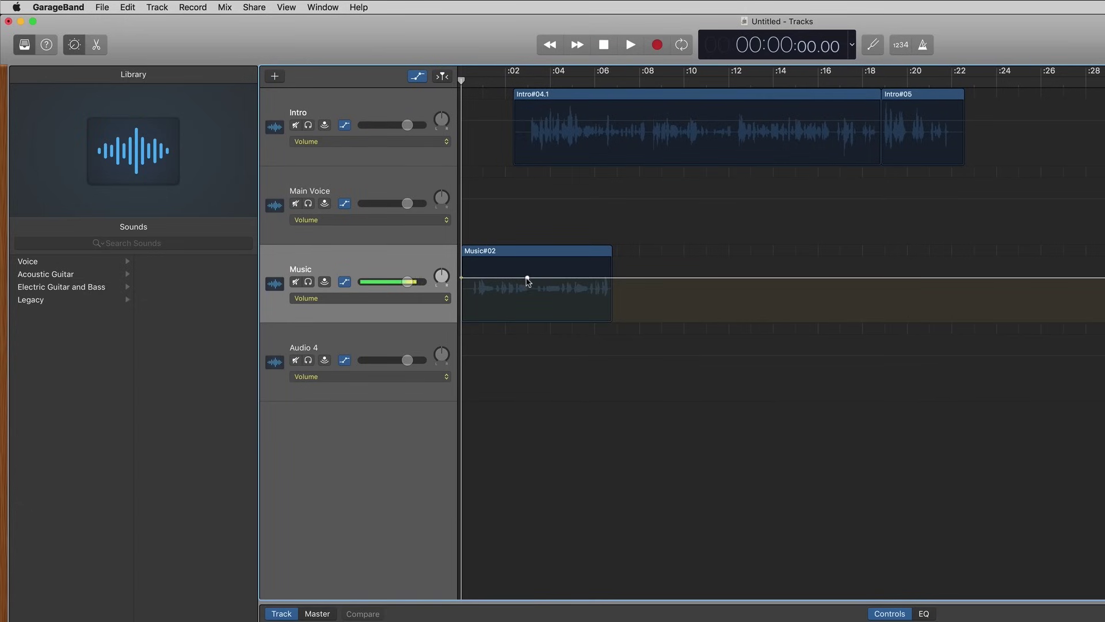
{"action": "left_click", "coordinate": [611, 277]}
{"action": "scroll", "coordinate": [612, 279], "scroll_direction": "left", "scroll_amount": 1}
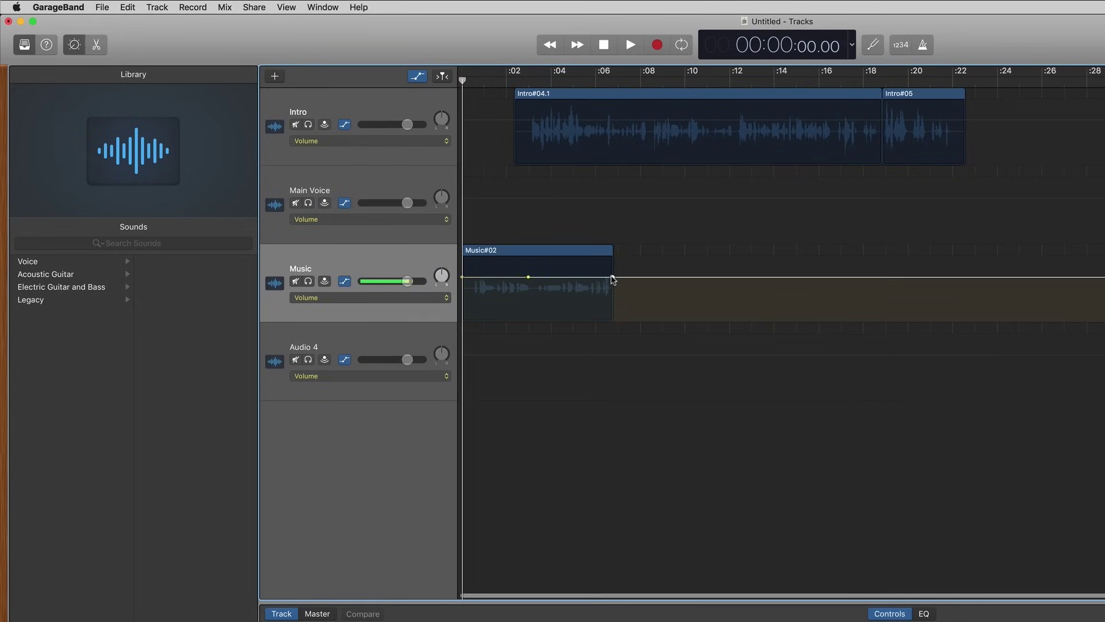
{"action": "left_click_drag", "start_coordinate": [612, 276], "coordinate": [612, 320]}
{"action": "key", "text": "Return"}
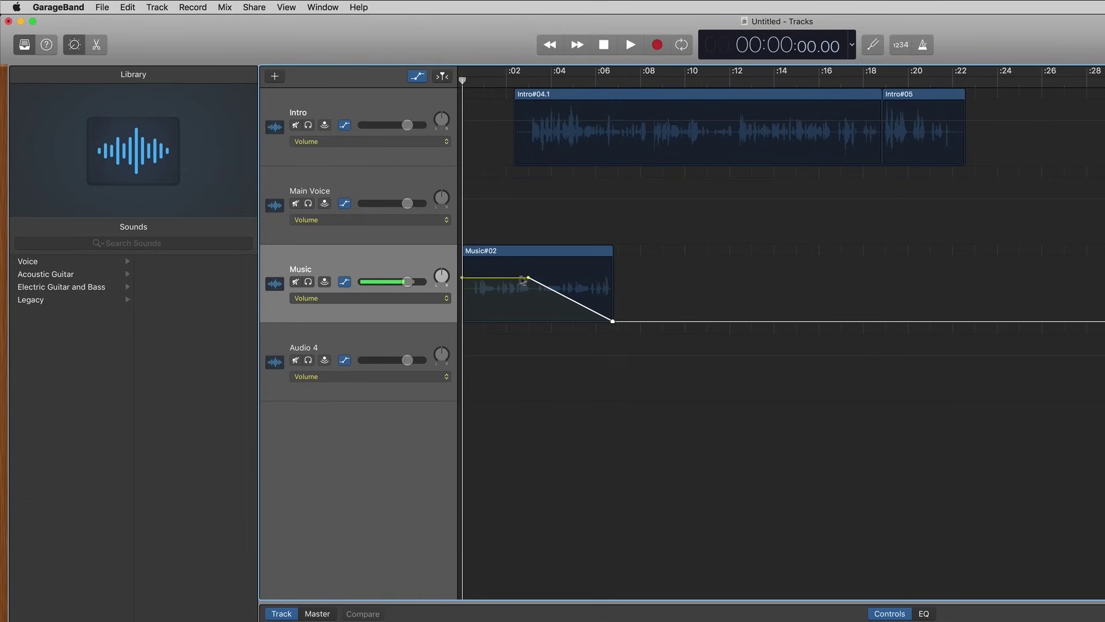
{"action": "scroll", "coordinate": [465, 281], "scroll_direction": "left", "scroll_amount": 1}
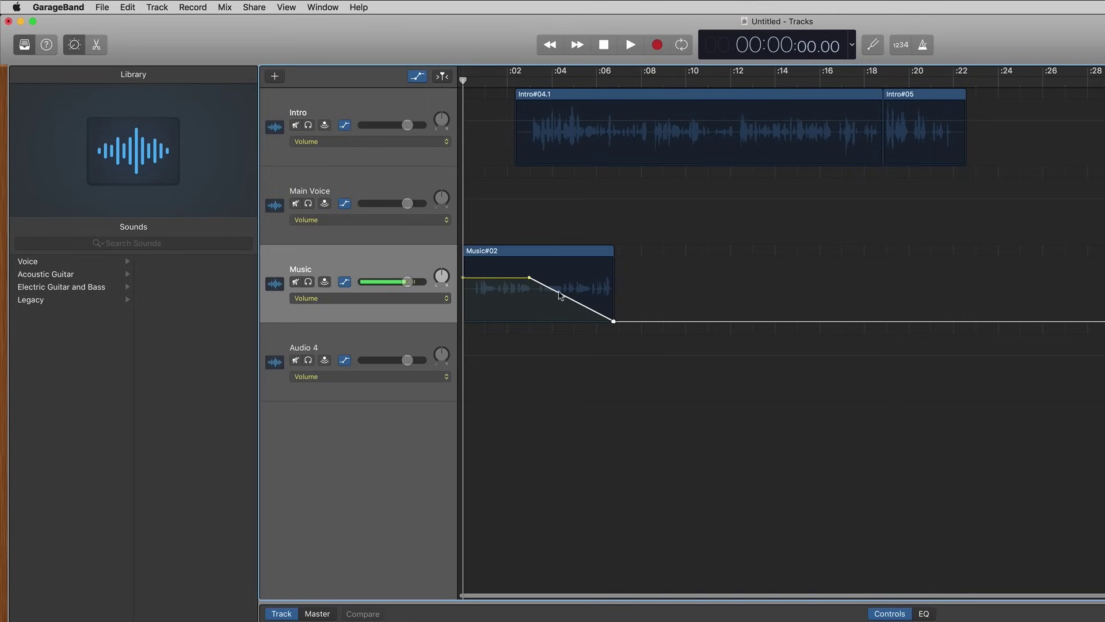
{"action": "scroll", "coordinate": [548, 128], "scroll_direction": "right", "scroll_amount": 1}
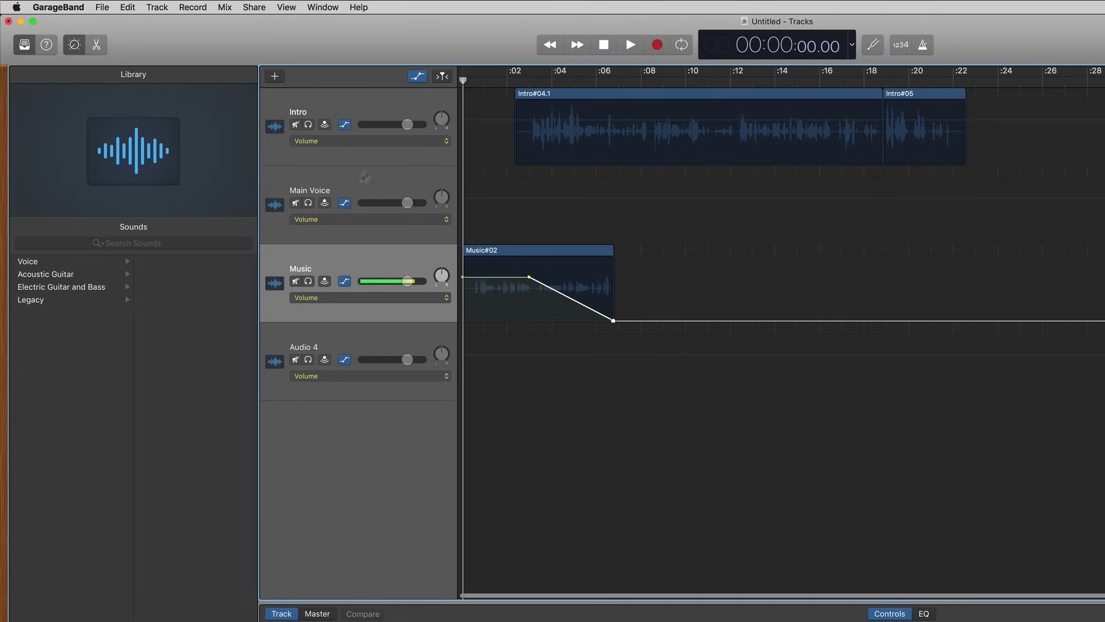
Step: Solo the Music track, play its fade-out from the start, and turn solo off with the playhead back at the start
{"action": "left_click", "coordinate": [307, 282]}
{"action": "left_click", "coordinate": [630, 45]}
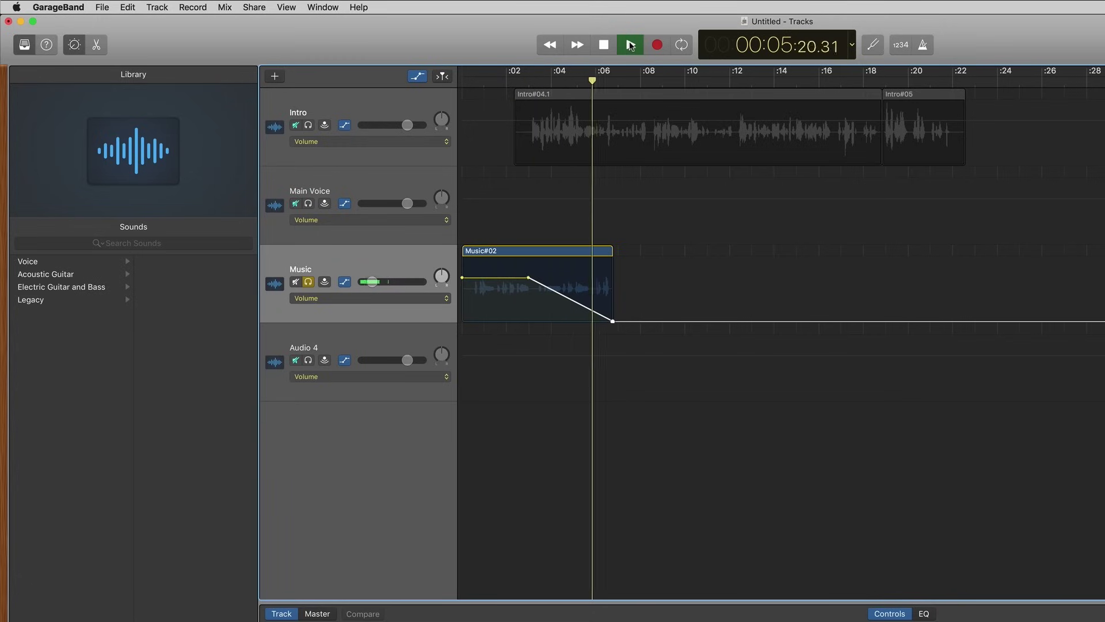
{"action": "left_click", "coordinate": [605, 49]}
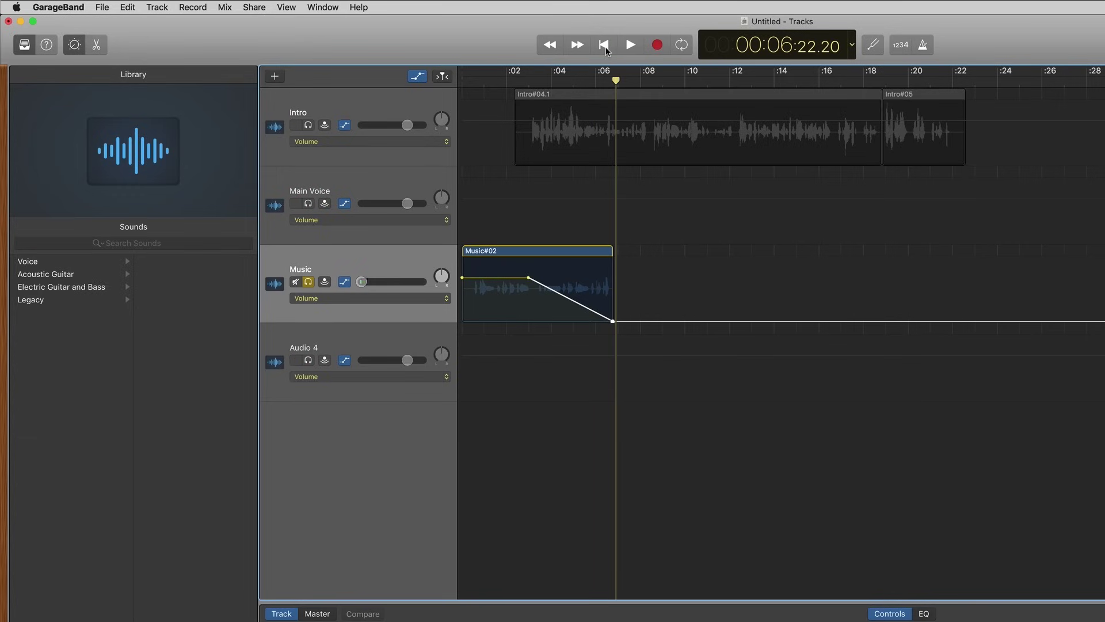
{"action": "left_click", "coordinate": [609, 44]}
{"action": "left_click", "coordinate": [309, 282]}
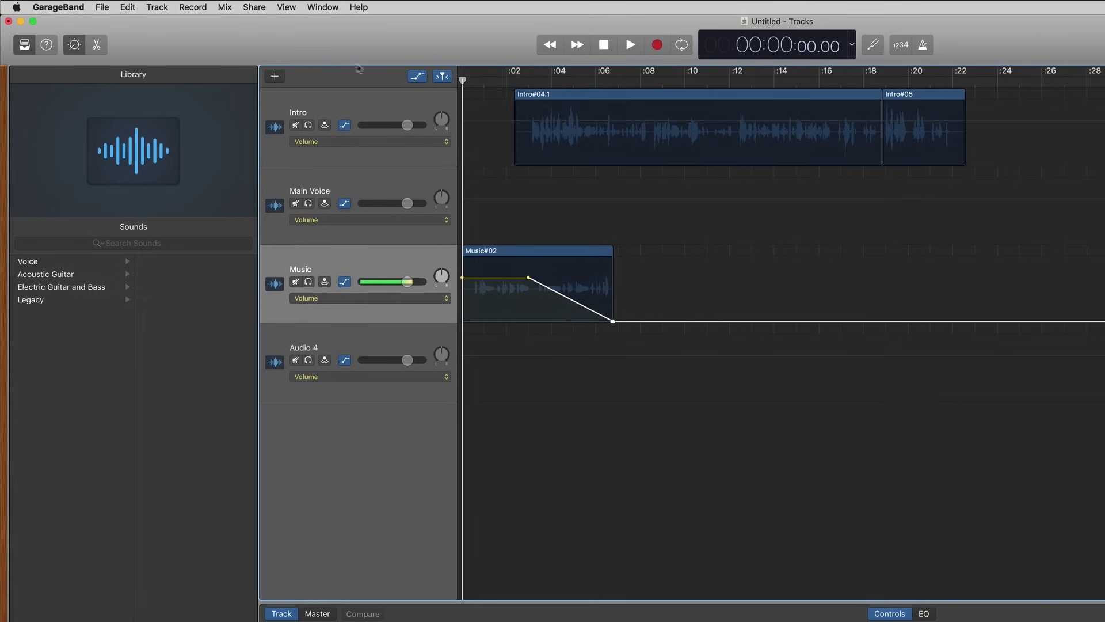
Step: Hide the track automation and play the Intro and Music tracks together from the project start
{"action": "left_click", "coordinate": [418, 78]}
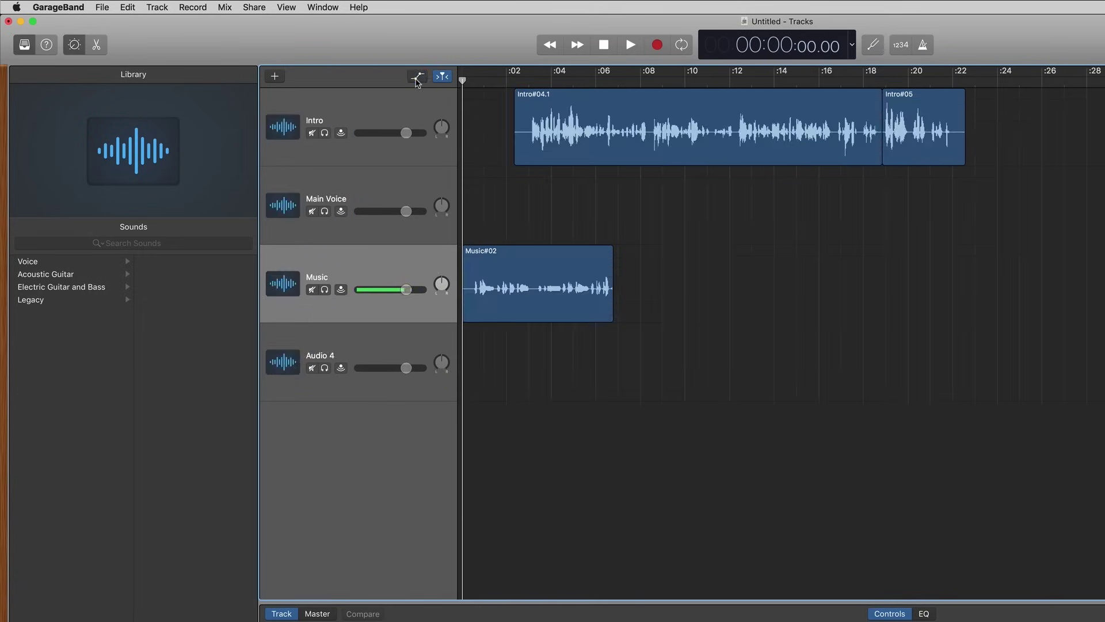
{"action": "left_click", "coordinate": [224, 7]}
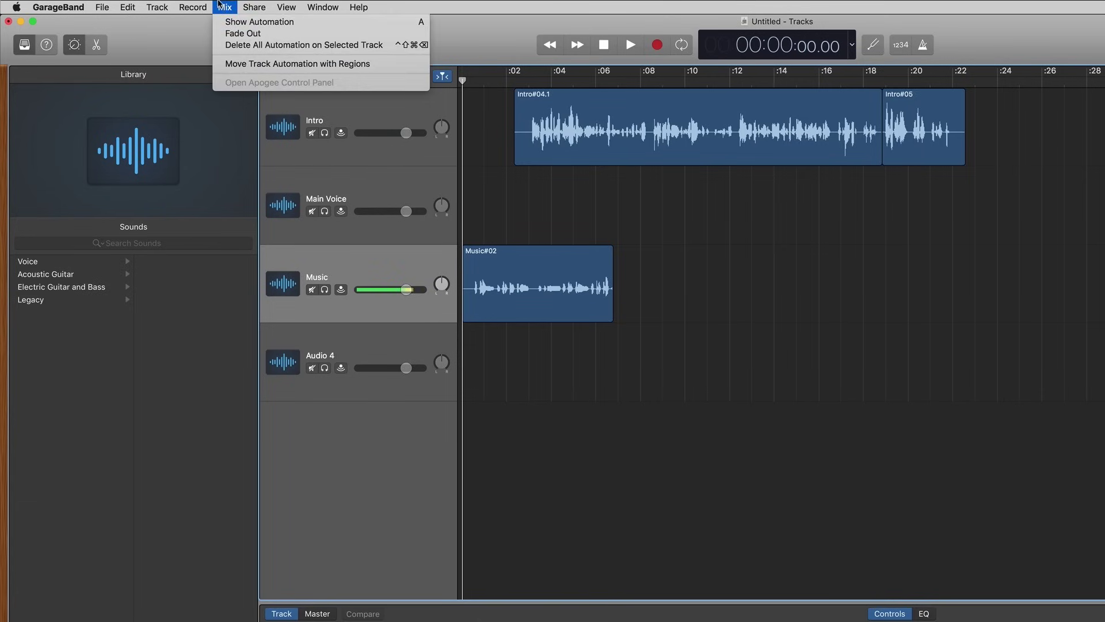
{"action": "left_click", "coordinate": [430, 85]}
{"action": "left_click", "coordinate": [418, 78]}
{"action": "left_click", "coordinate": [418, 78]}
{"action": "left_click", "coordinate": [418, 78]}
{"action": "left_click", "coordinate": [418, 77]}
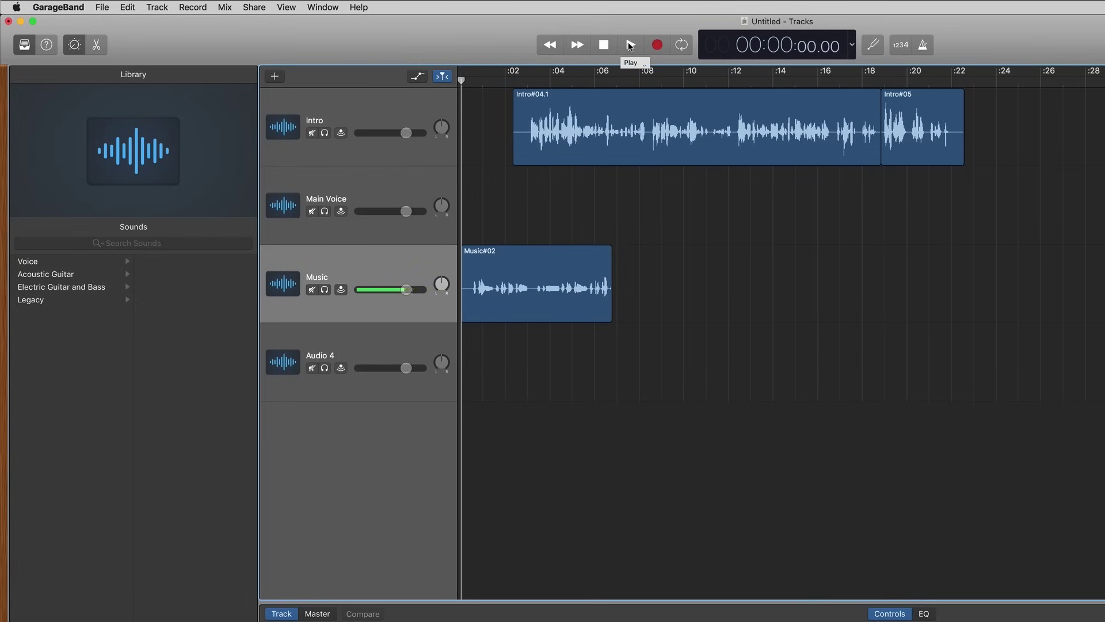
{"action": "left_click", "coordinate": [630, 46]}
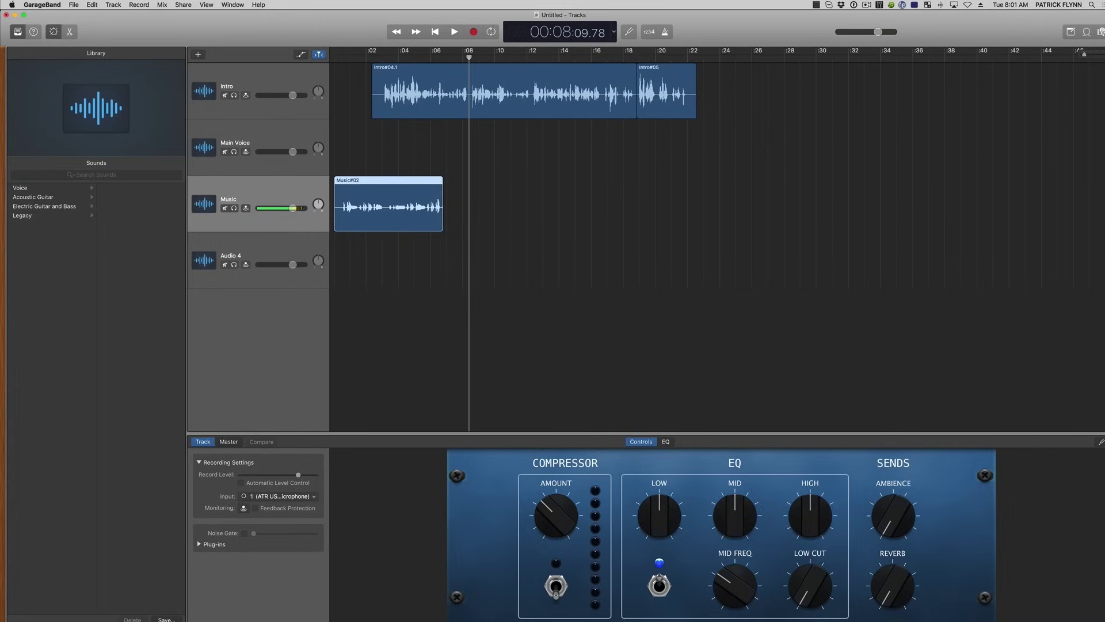
Step: Try cycle areas at about 0.5 to 6.5 and 9 to 13 seconds, turn cycling off, and return the playhead to the start
{"action": "left_click_drag", "start_coordinate": [342, 53], "coordinate": [439, 53]}
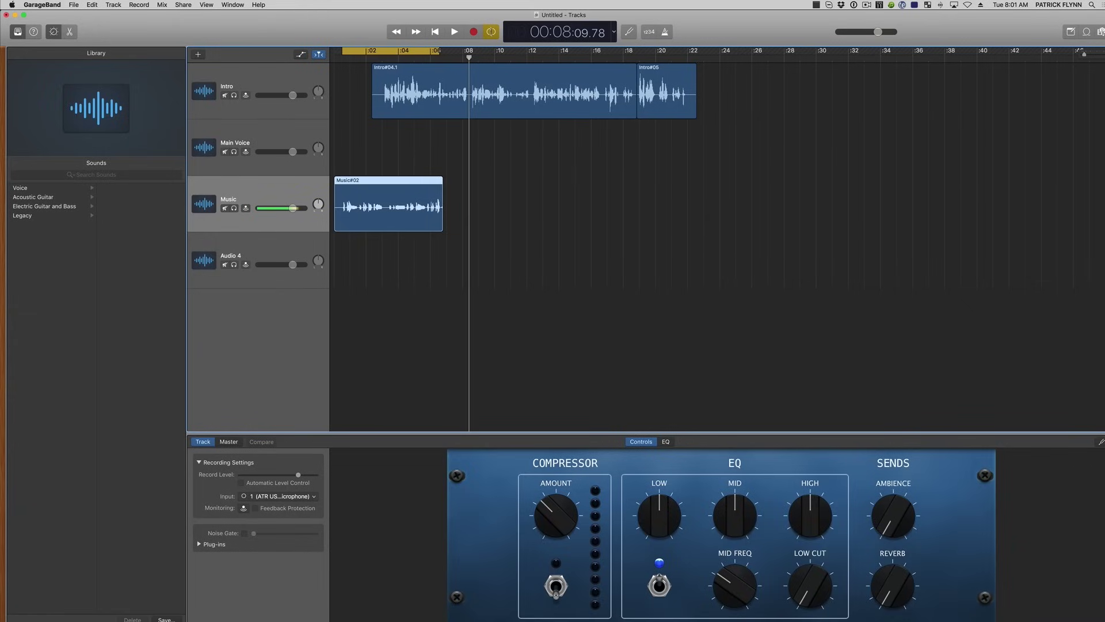
{"action": "key", "text": "c"}
{"action": "left_click_drag", "start_coordinate": [479, 53], "coordinate": [543, 61]}
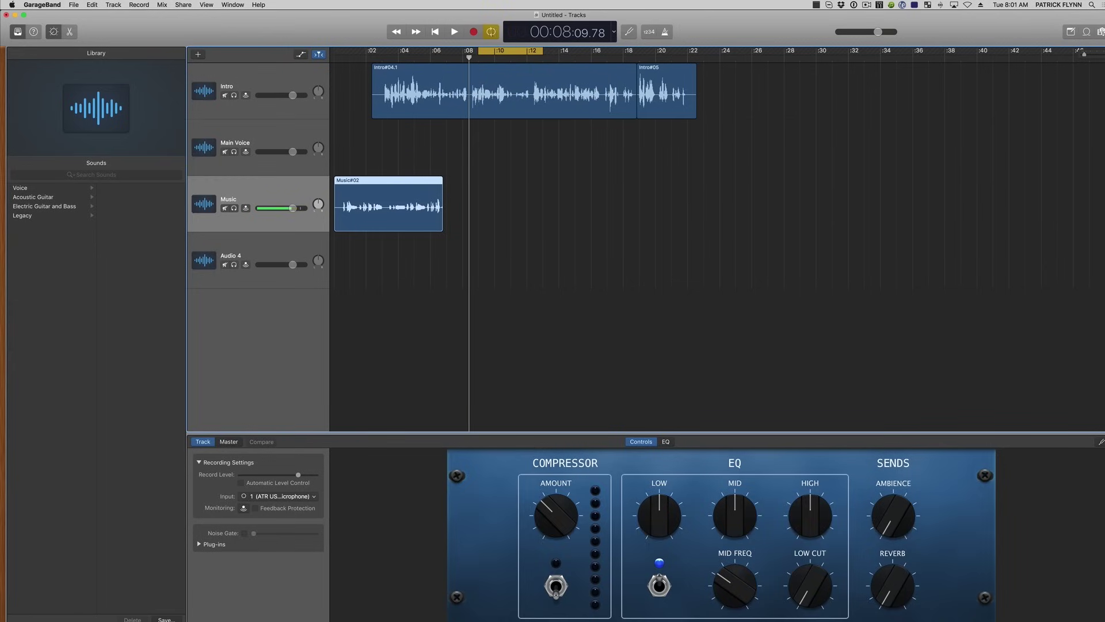
{"action": "key", "text": "c"}
{"action": "left_click_drag", "start_coordinate": [469, 58], "coordinate": [334, 58]}
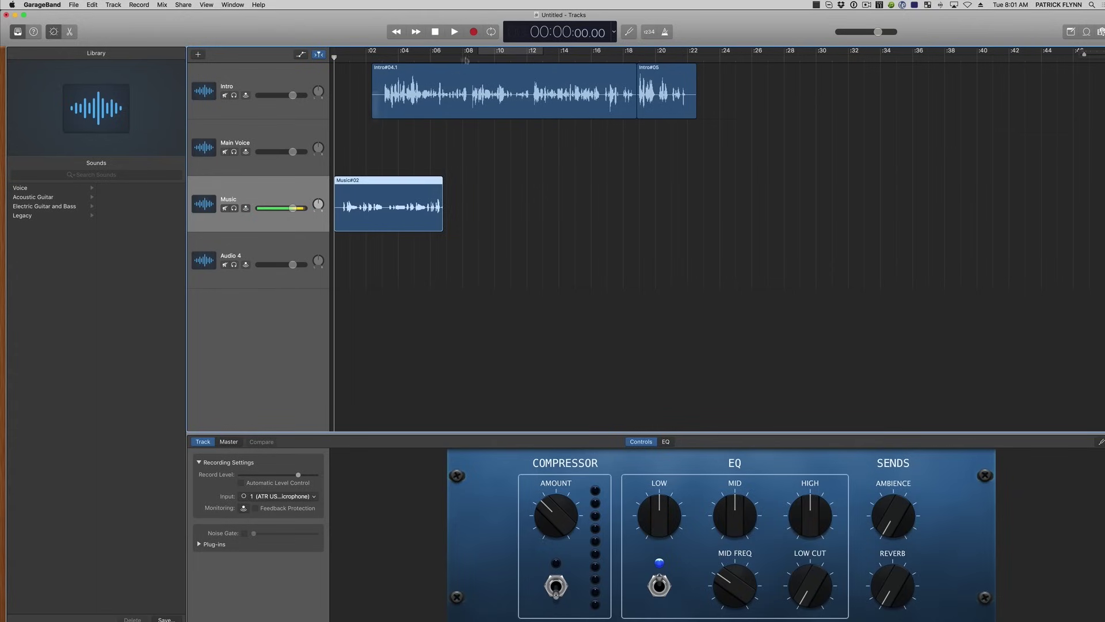